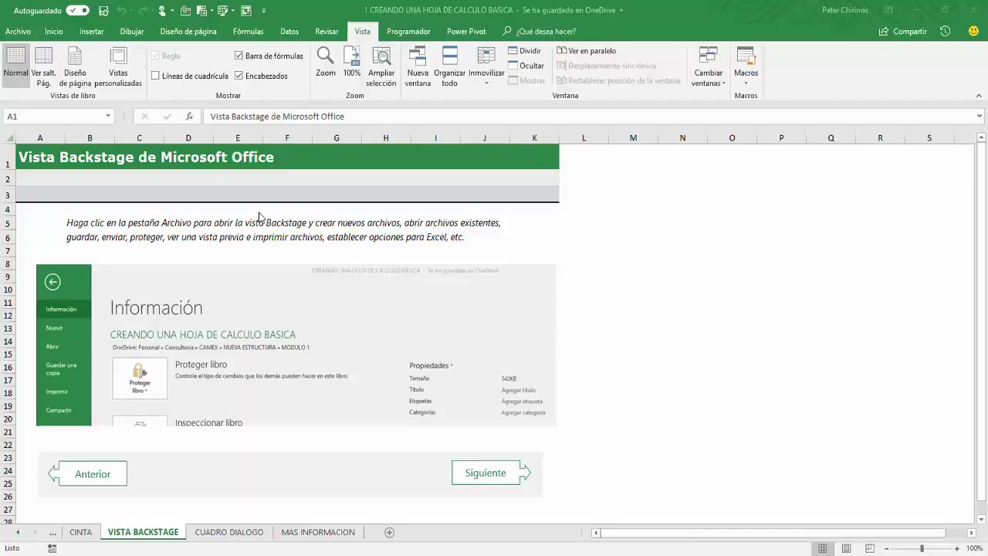
Step: Open the workbook's Info page, annotate its OneDrive MODULO 1 path, then show the protection options
left_click(27, 34)
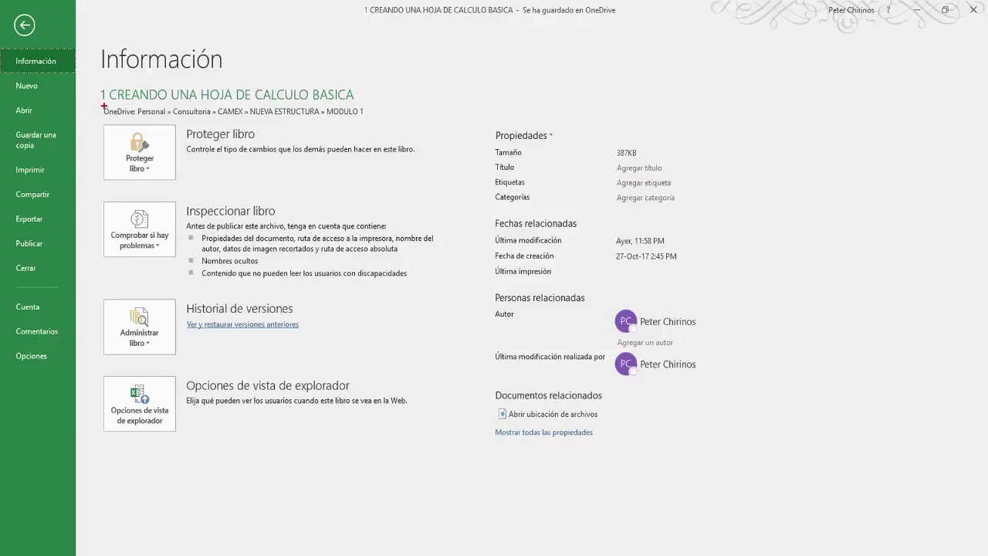
mouse_move(98, 102)
left_mouse_down()
mouse_move(261, 126)
mouse_move(376, 124)
left_mouse_up()
mouse_move(380, 110)
left_mouse_down()
mouse_move(390, 121)
mouse_move(417, 82)
left_mouse_up()
key("e")
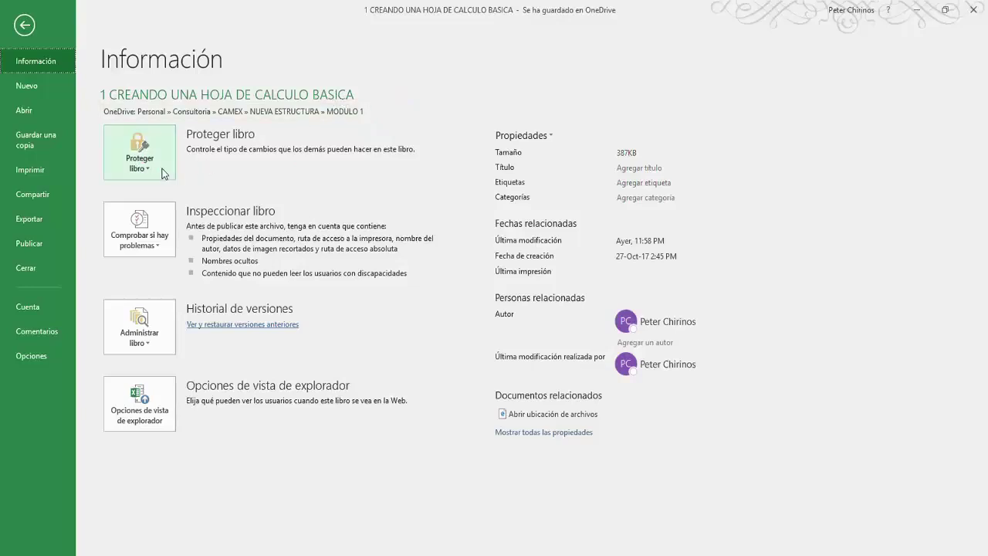
left_click(161, 172)
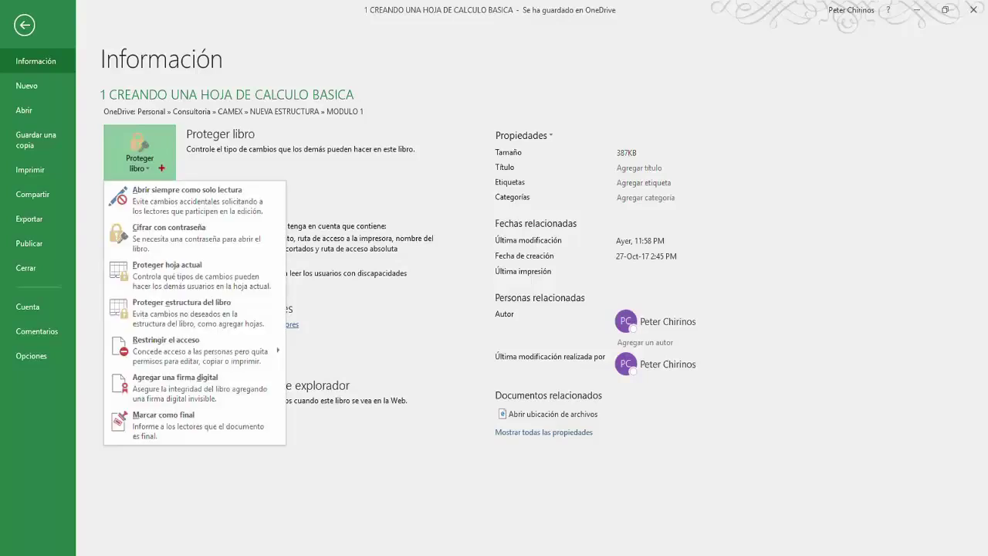
mouse_move(105, 218)
left_mouse_down()
mouse_move(228, 253)
mouse_move(311, 257)
left_mouse_up()
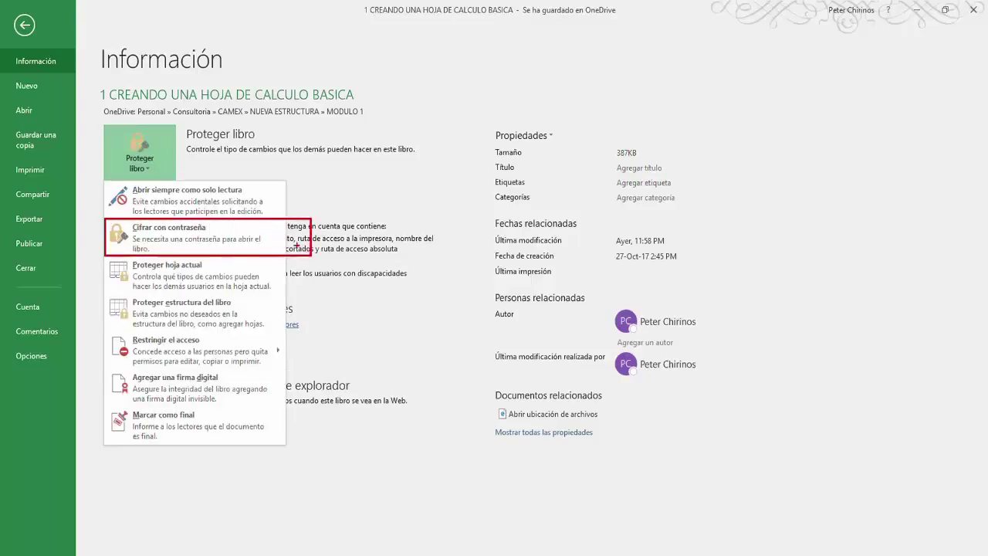
key("e")
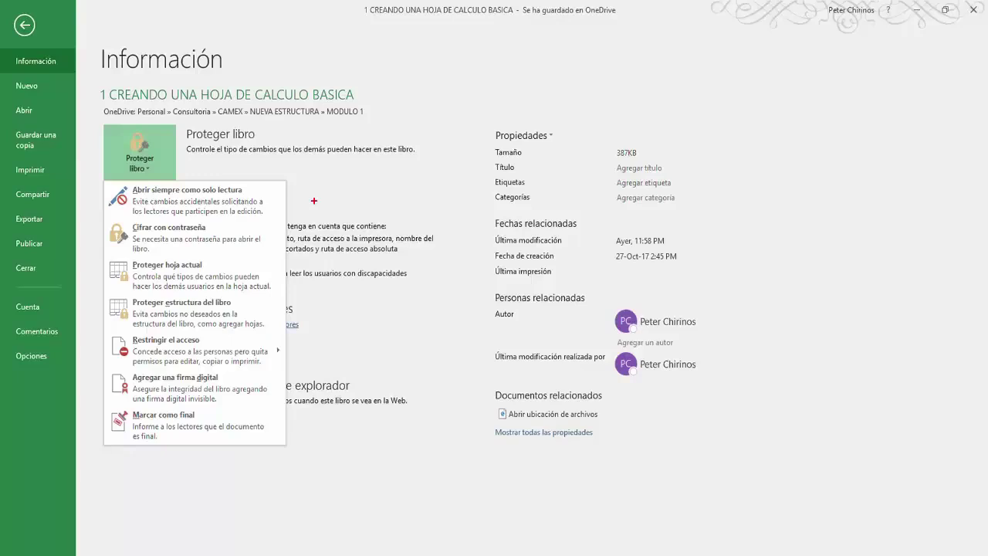
mouse_move(107, 257)
left_mouse_down()
mouse_move(112, 271)
mouse_move(252, 290)
mouse_move(292, 330)
left_mouse_up()
left_click_drag(283, 292, 316, 274)
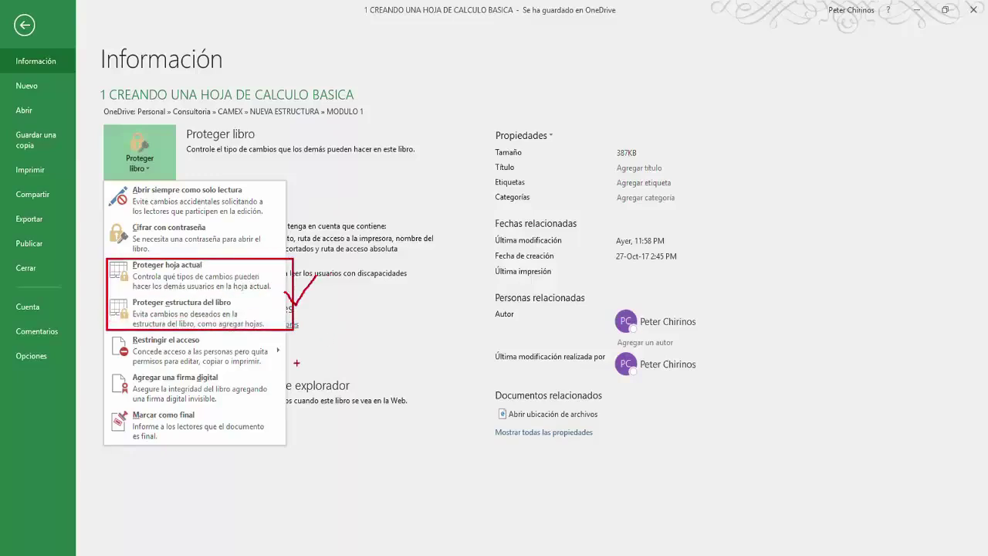
mouse_move(102, 407)
left_mouse_down()
mouse_move(260, 452)
mouse_move(307, 437)
mouse_move(323, 410)
left_mouse_up()
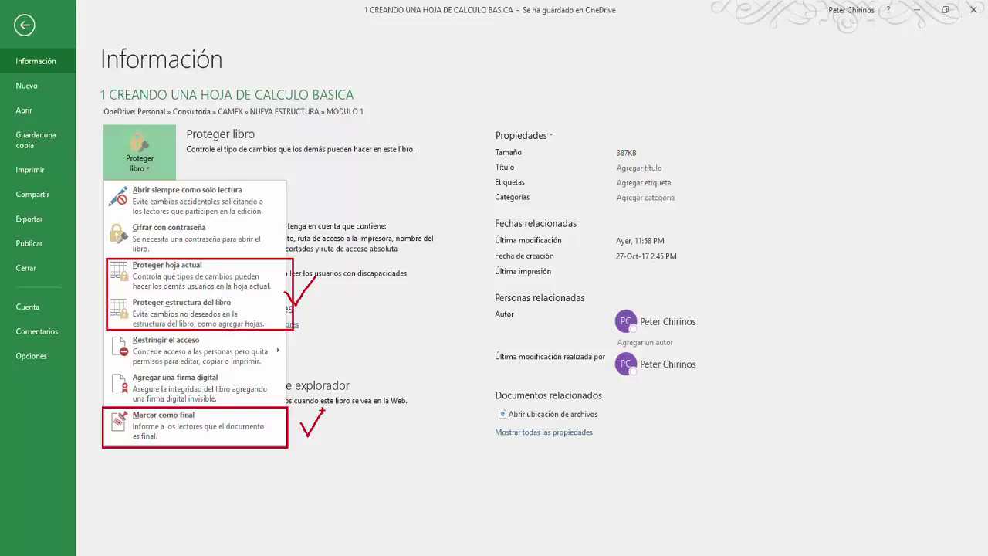
key("e")
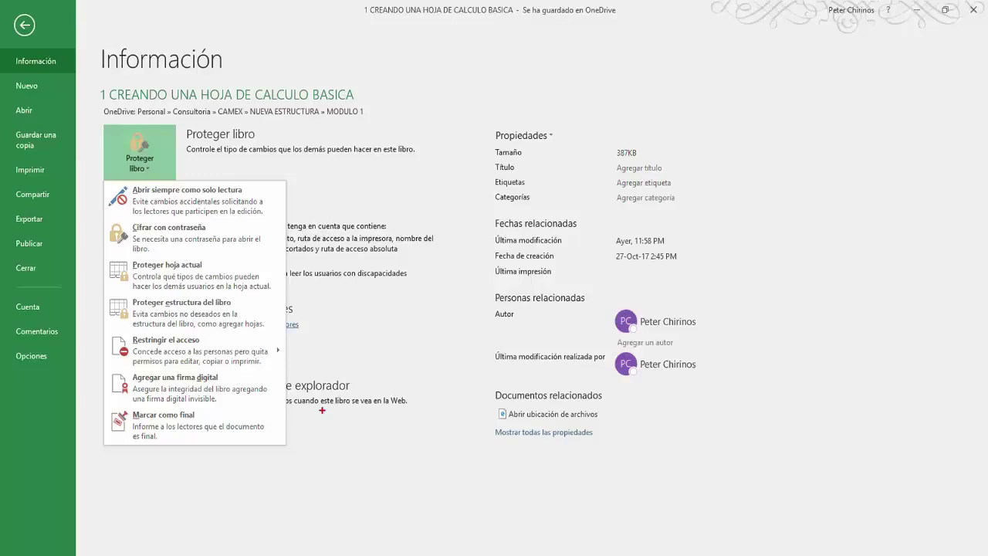
key("Escape")
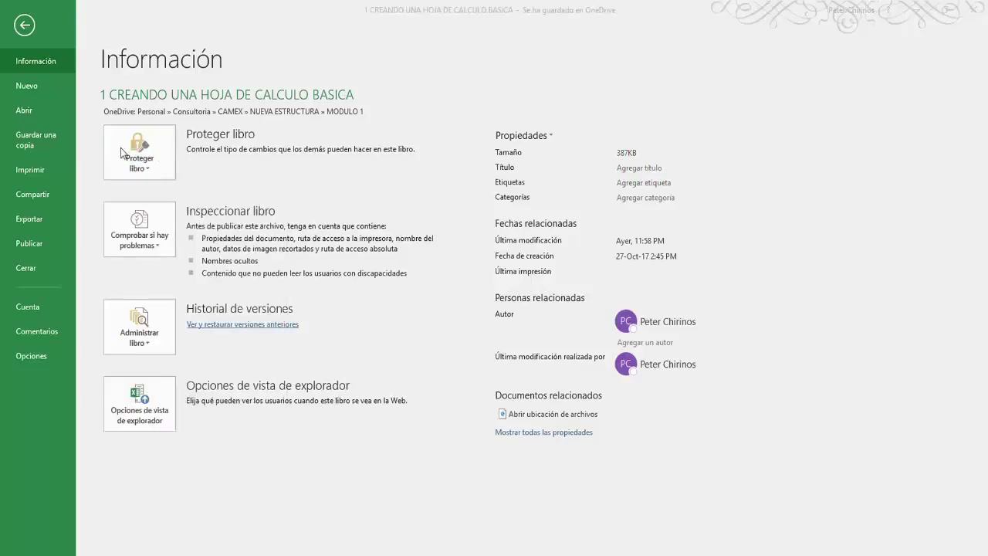
left_click(163, 248)
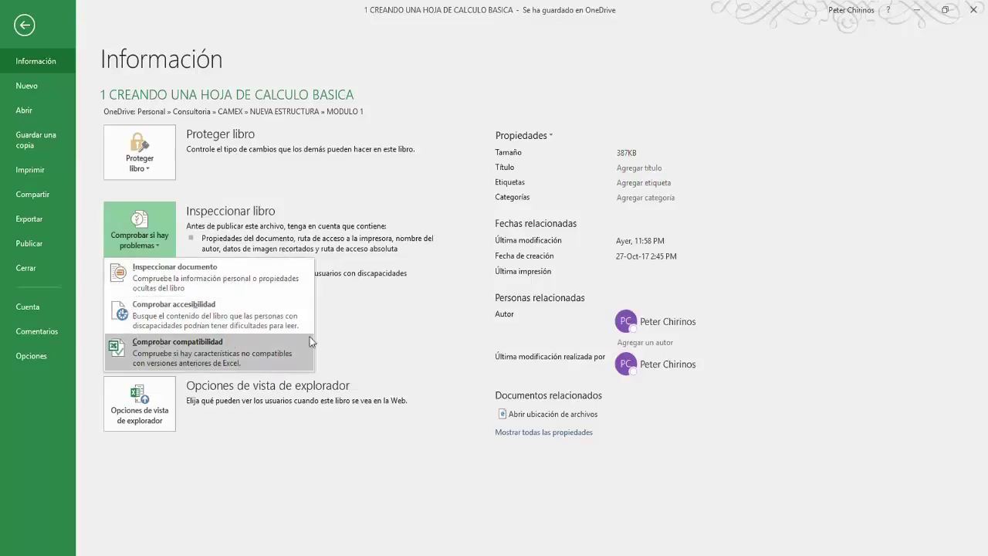
left_click(337, 320)
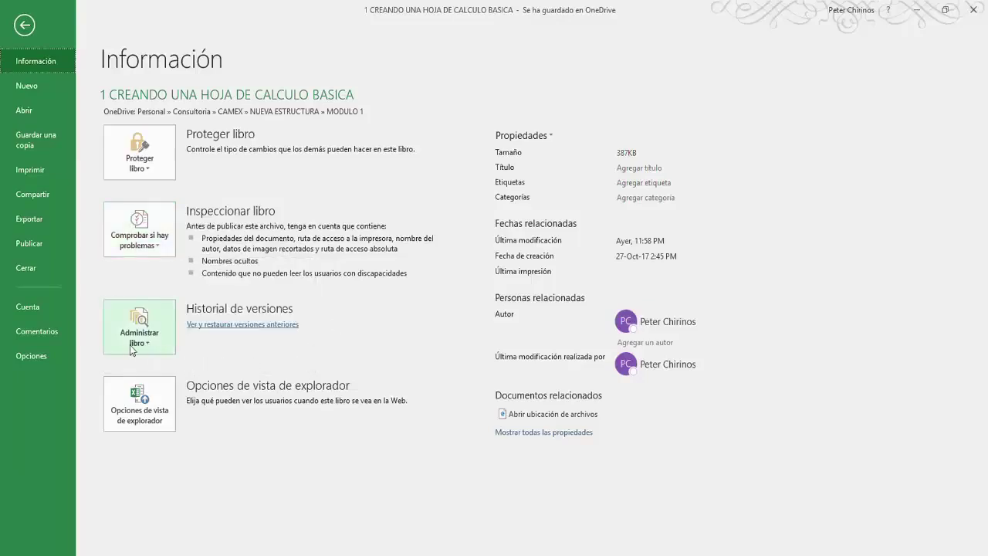
left_click(164, 350)
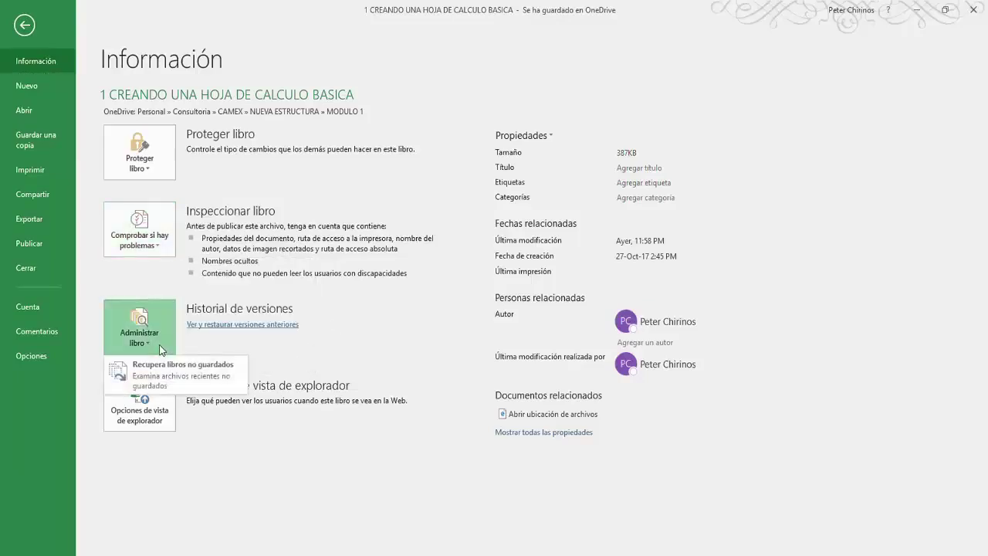
left_click(311, 349)
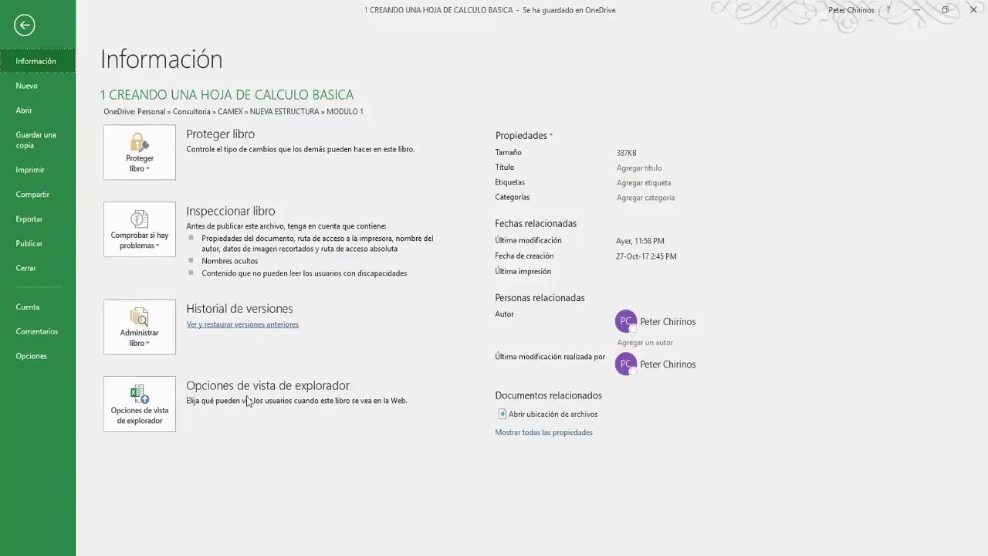
left_click(164, 423)
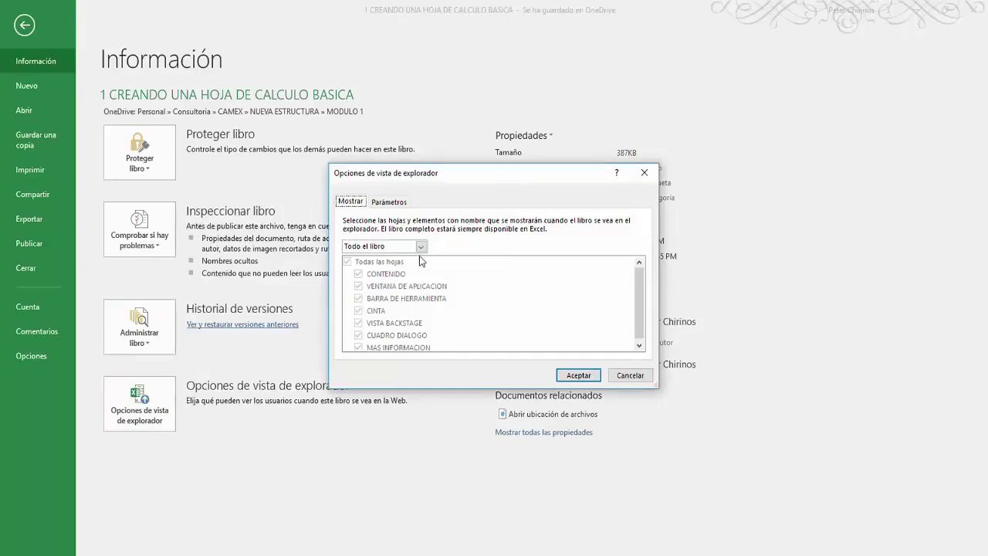
left_click(389, 202)
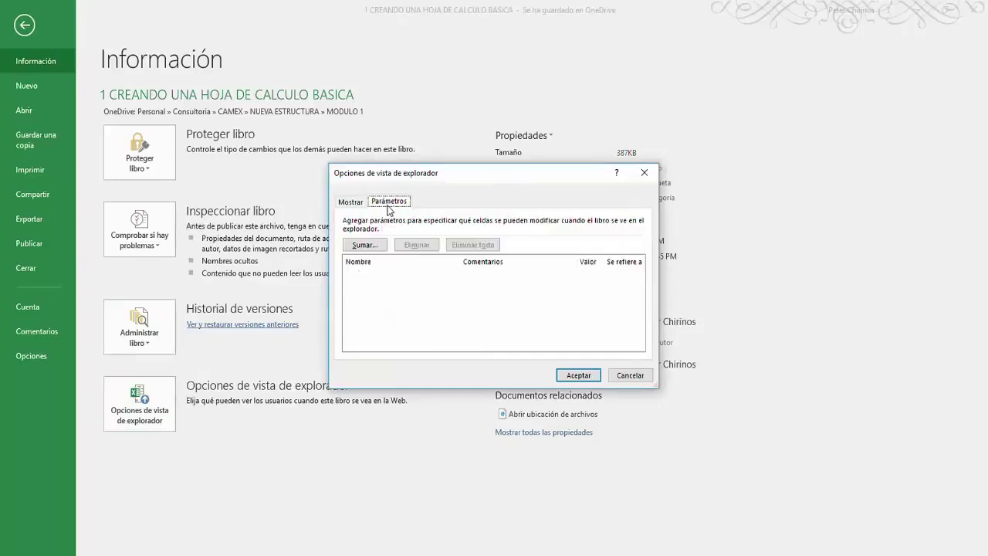
left_click(630, 375)
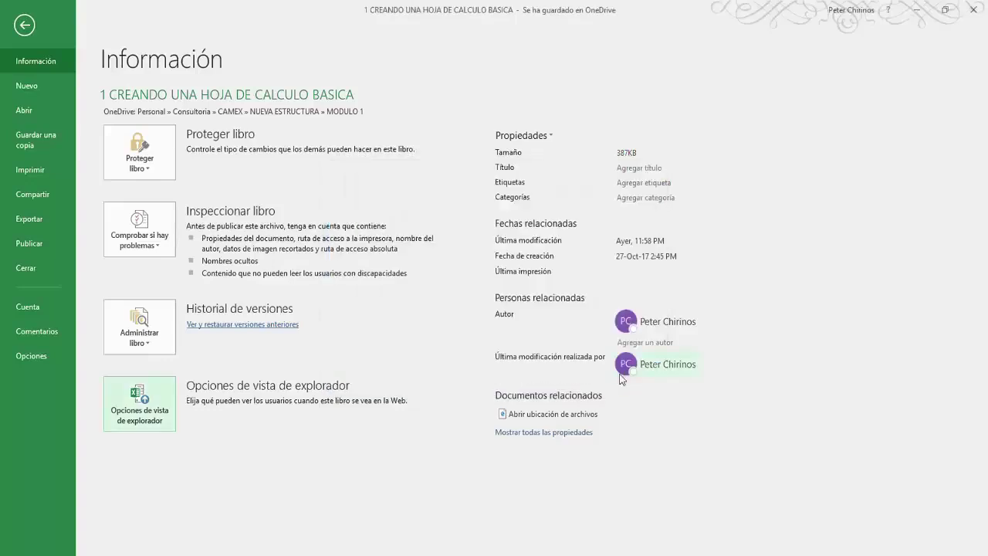
Step: In Advanced Properties, highlight the type Microsoft Excel Worksheet, the location and the size 387KB, then close
left_click(552, 136)
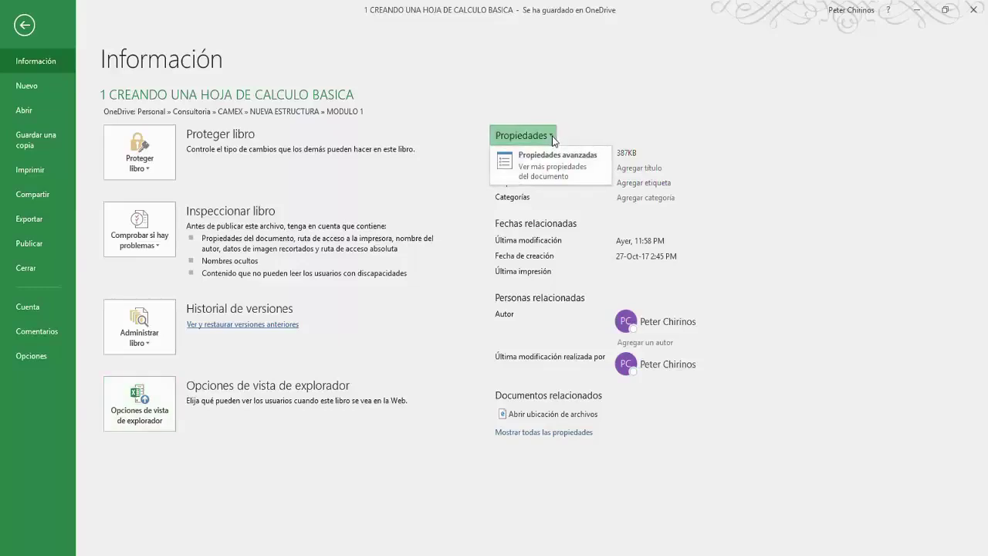
left_click(549, 158)
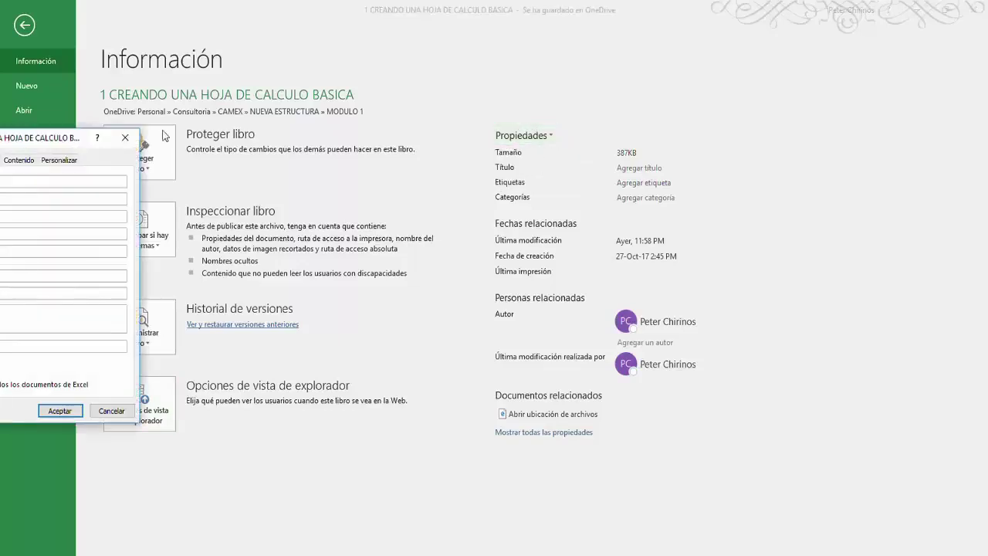
left_click_drag(30, 137, 361, 136)
left_click(246, 159)
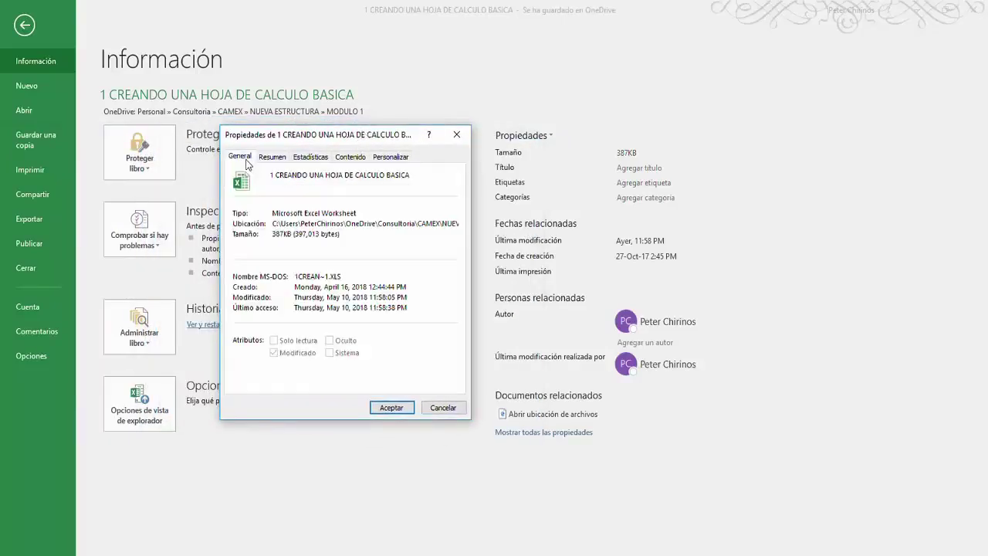
left_click_drag(358, 212, 271, 213)
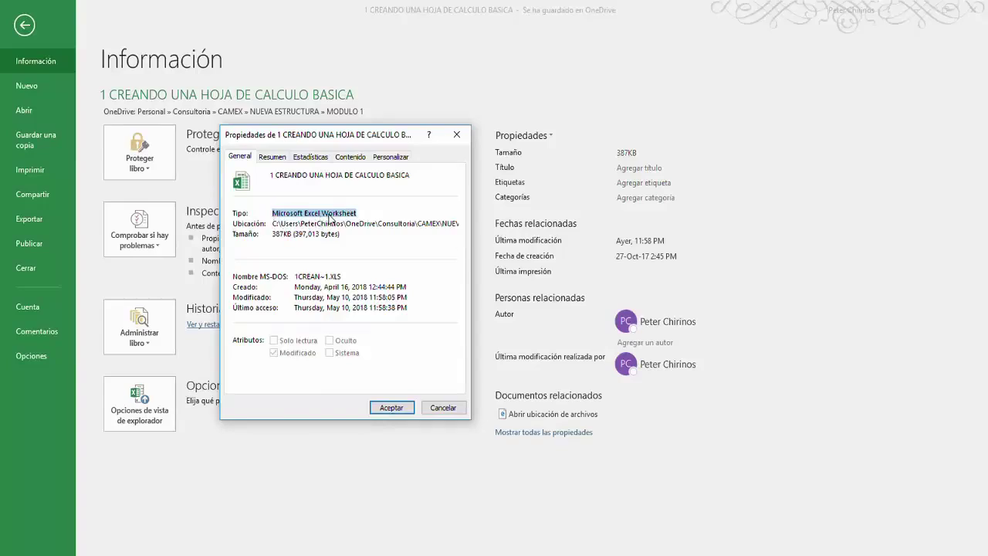
left_click_drag(275, 223, 444, 231)
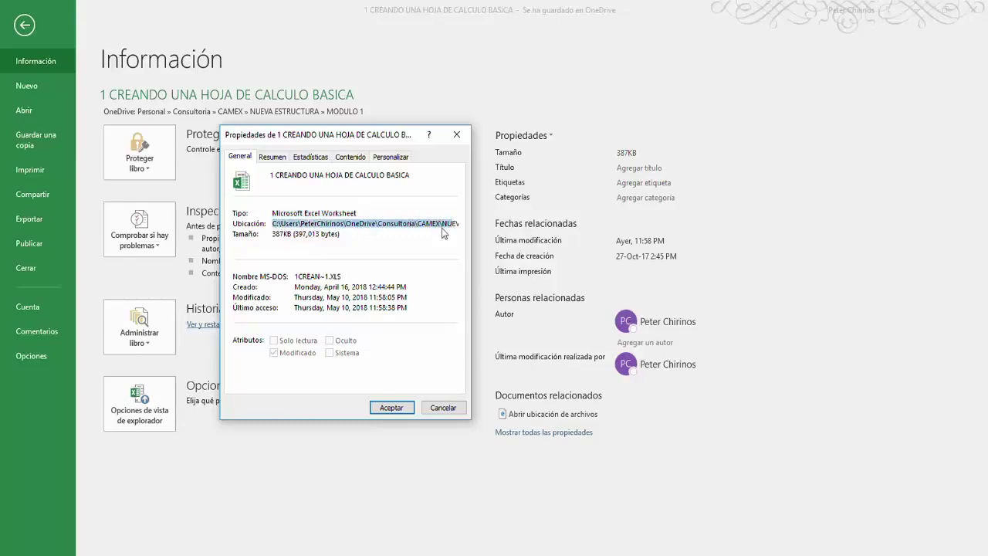
left_click_drag(273, 233, 348, 234)
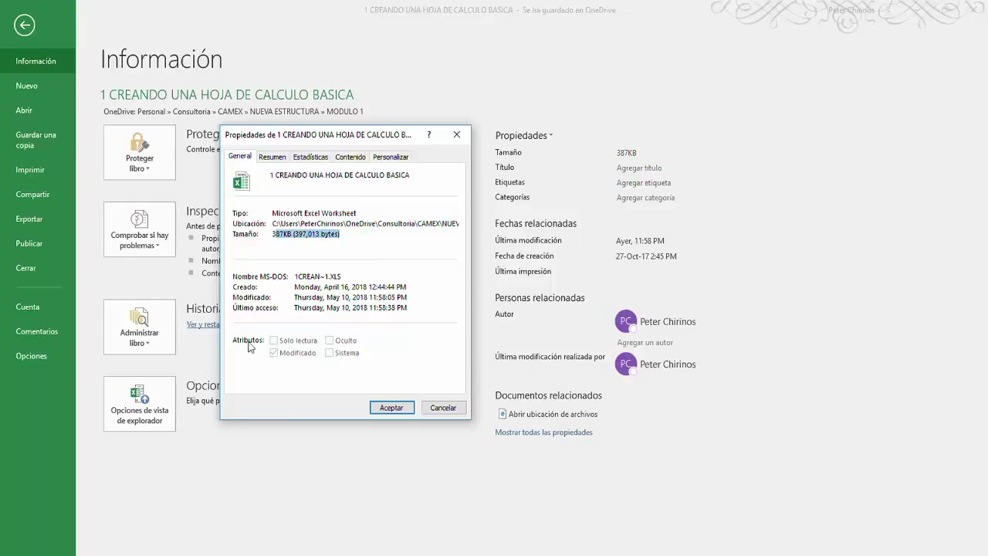
left_click(392, 408)
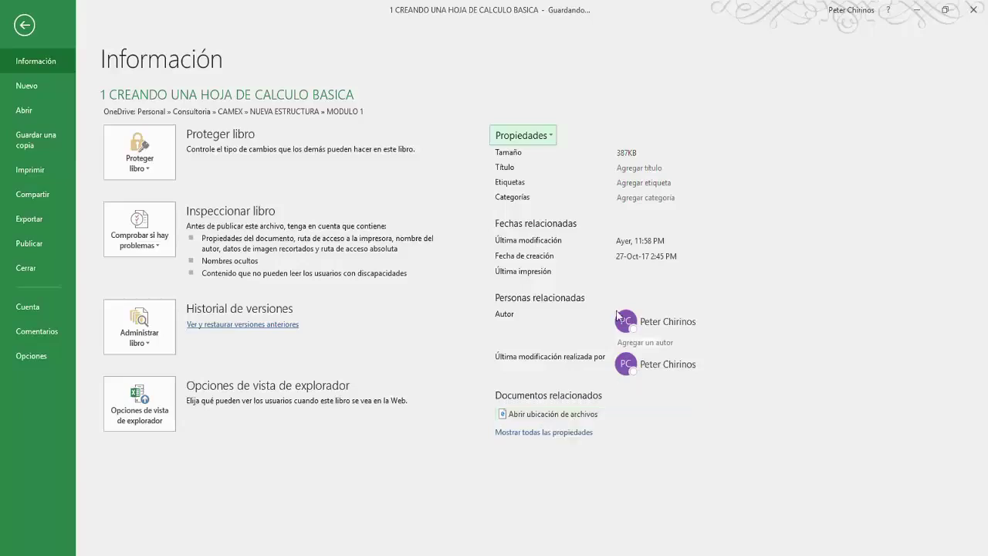
Step: Search the new-workbook templates for Empresa, preview the product price list, then filter to Marketing
left_click(27, 86)
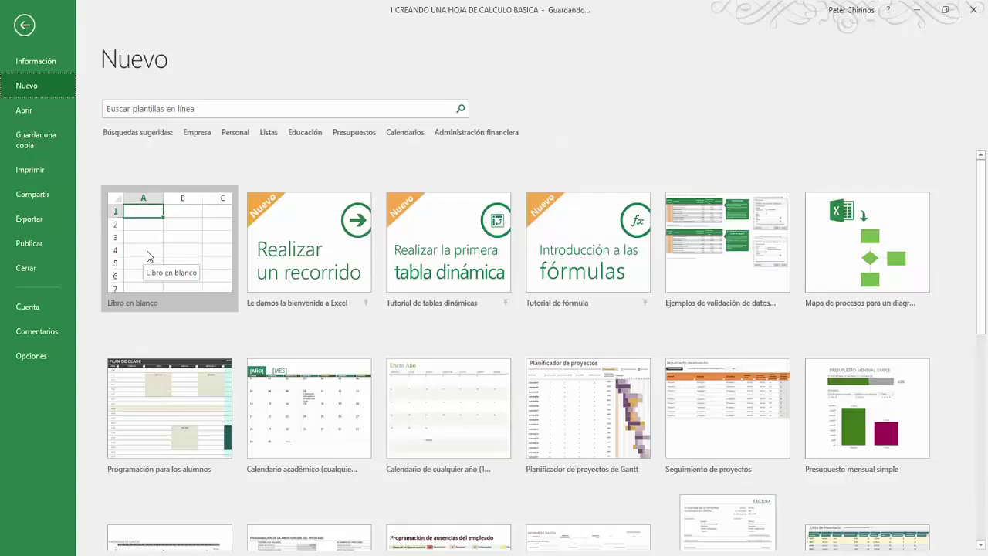
scroll(849, 330, "down", 2)
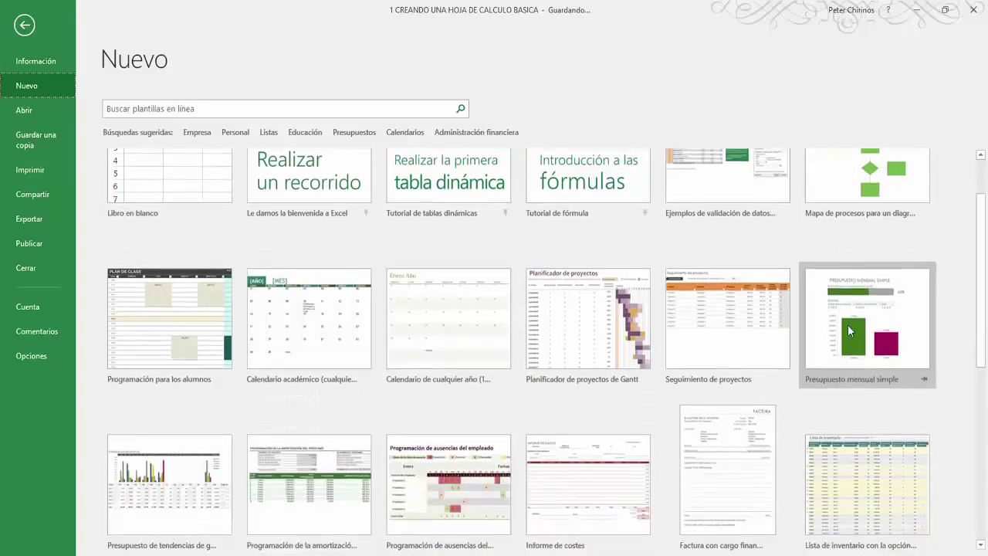
scroll(847, 324, "down", 2)
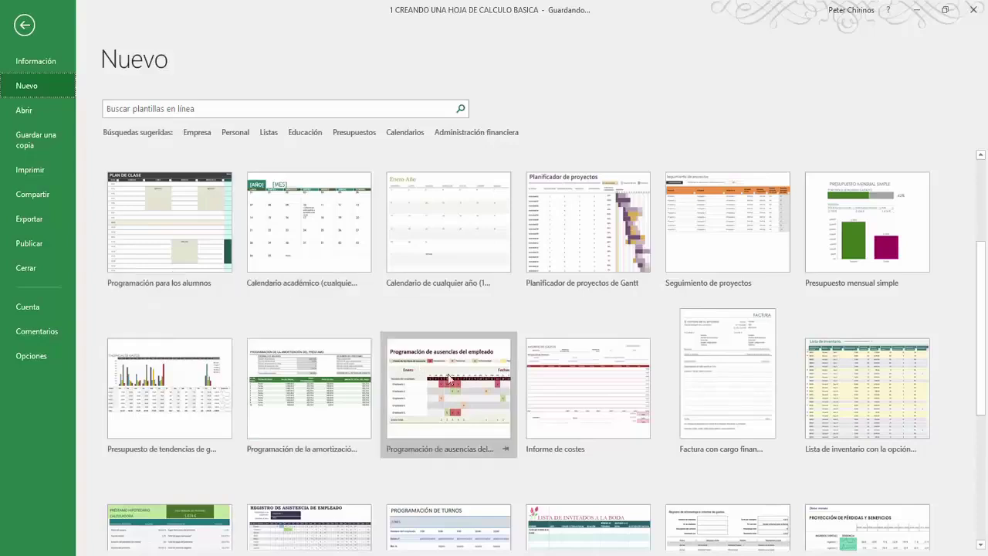
left_click(198, 134)
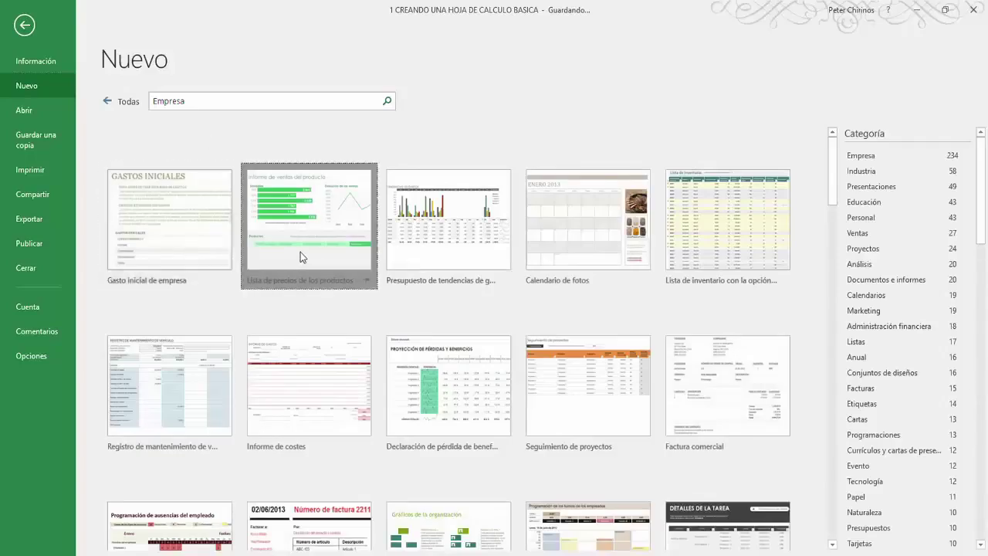
left_click(301, 258)
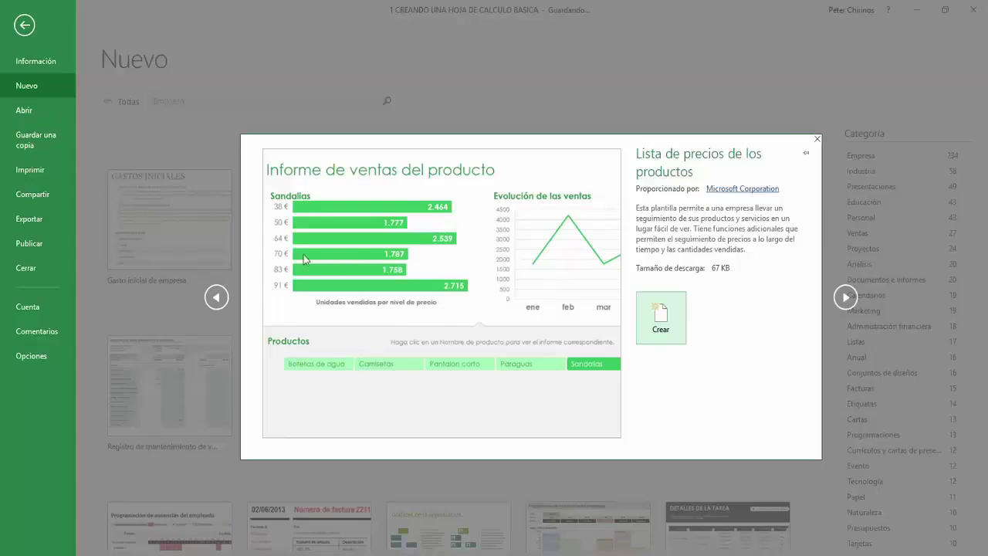
left_click(816, 140)
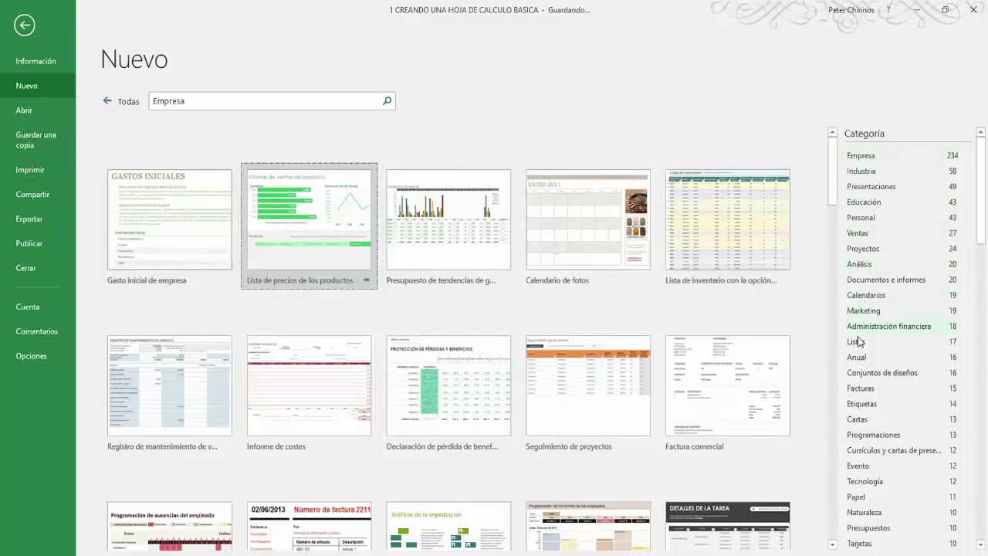
left_click(875, 312)
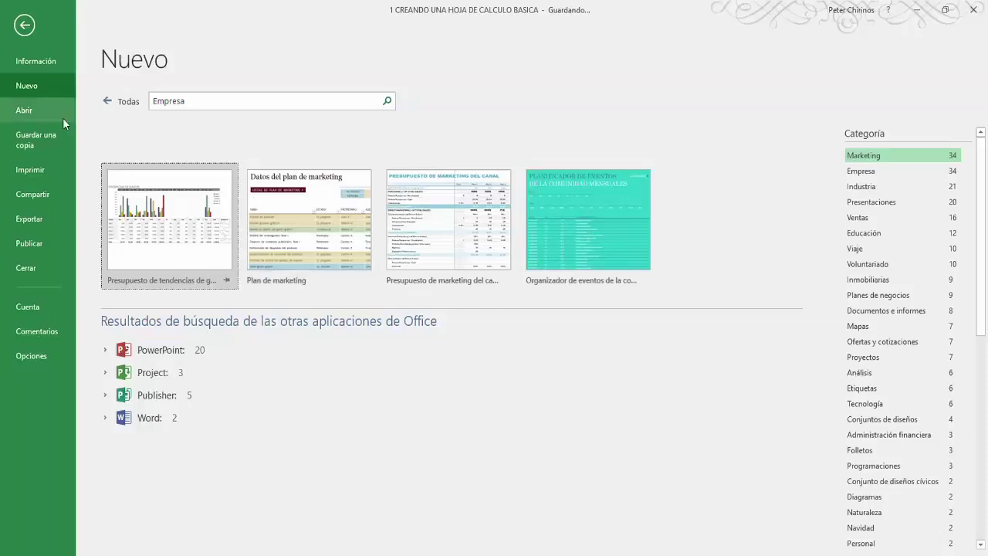
Step: On the Abrir page, mark the OneDrive, TINTEGRA, Este PC, Examinar and recent-workbook areas, then go to Guardar una copia
left_click(29, 110)
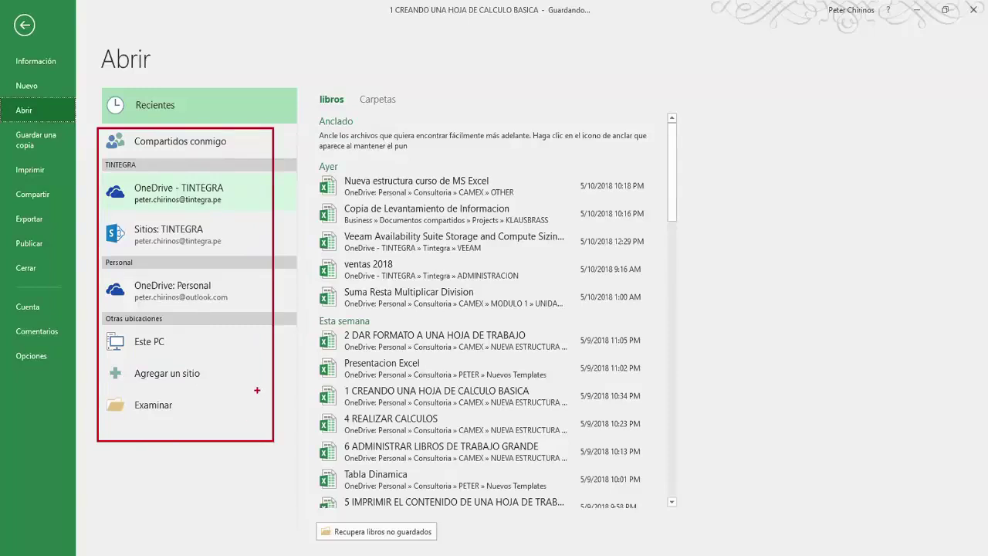
mouse_move(236, 285)
left_mouse_down()
mouse_move(240, 306)
mouse_move(261, 279)
left_mouse_up()
mouse_move(231, 232)
left_mouse_down()
mouse_move(236, 246)
mouse_move(259, 217)
mouse_move(239, 197)
mouse_move(255, 183)
left_mouse_up()
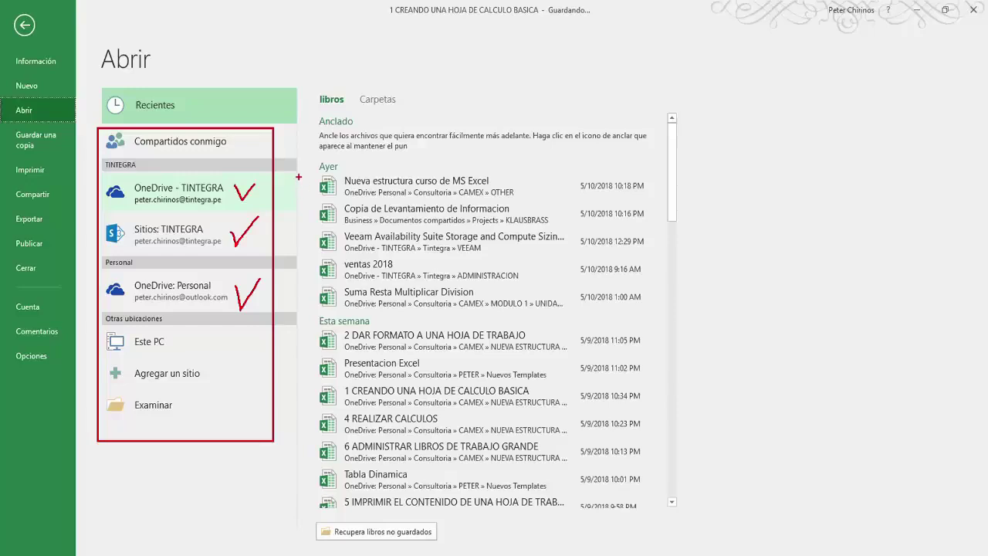
mouse_move(183, 340)
left_mouse_down()
mouse_move(189, 349)
mouse_move(207, 326)
left_mouse_up()
left_click_drag(175, 400, 203, 399)
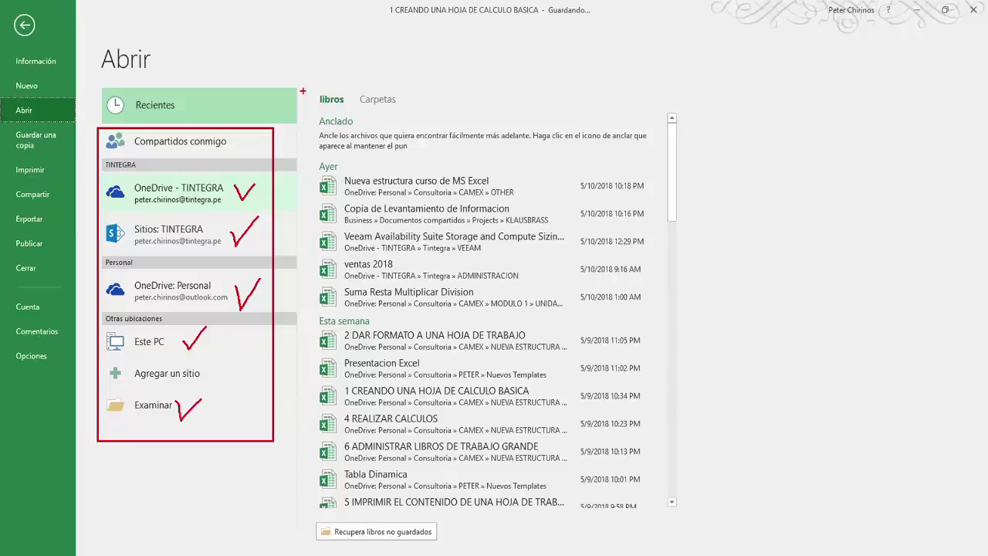
mouse_move(304, 84)
left_mouse_down()
mouse_move(319, 190)
mouse_move(673, 510)
left_mouse_up()
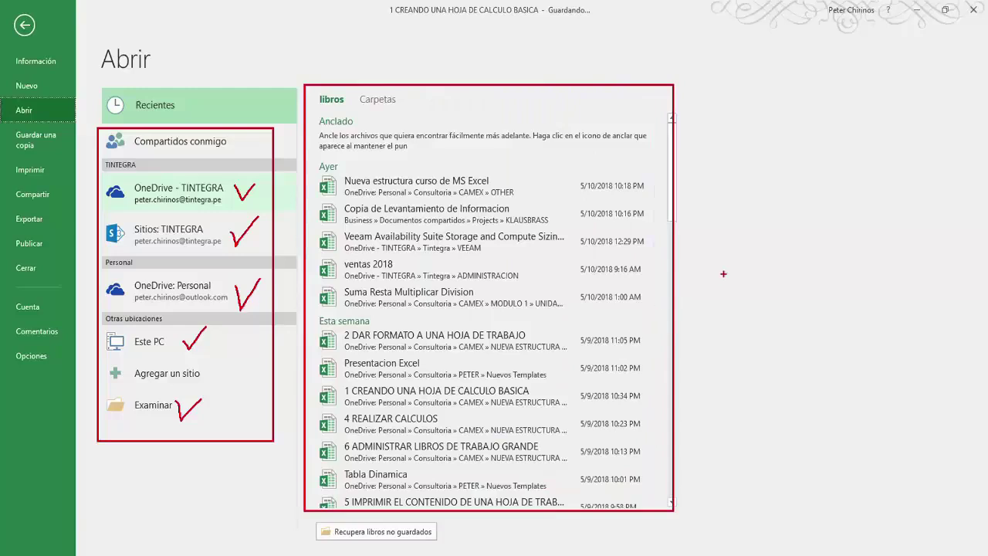
key("Escape")
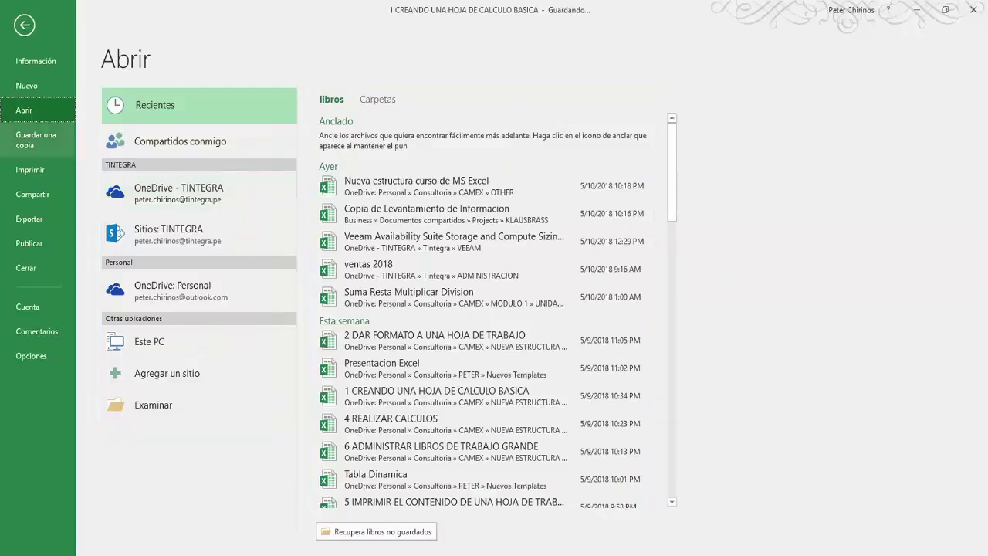
left_click(33, 147)
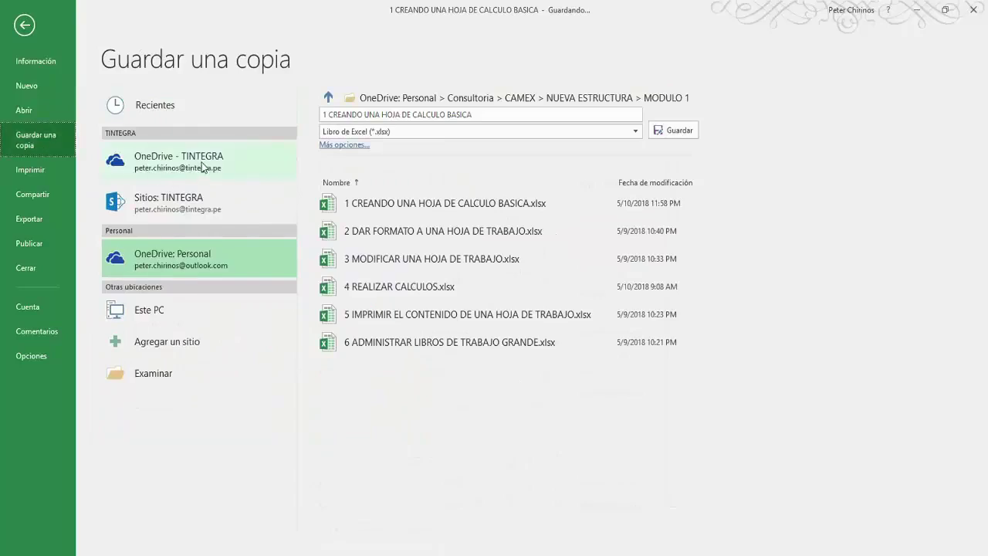
Step: Annotate the save locations, the copy's file name and its file format, then clear the ink
key("ctrl+2")
left_click_drag(96, 117, 249, 423)
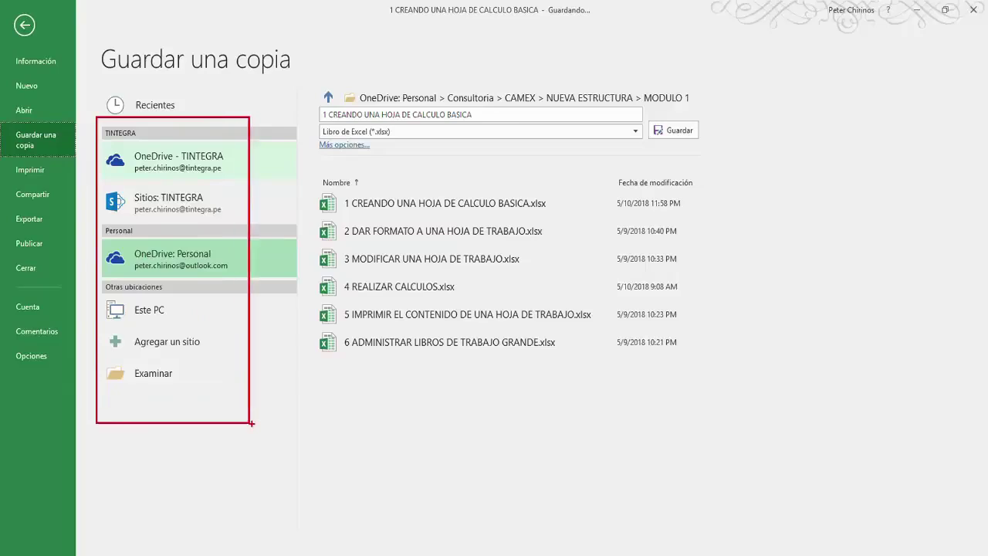
left_click_drag(316, 107, 490, 121)
mouse_move(317, 123)
left_mouse_down()
mouse_move(328, 142)
mouse_move(485, 146)
left_mouse_up()
key("Escape")
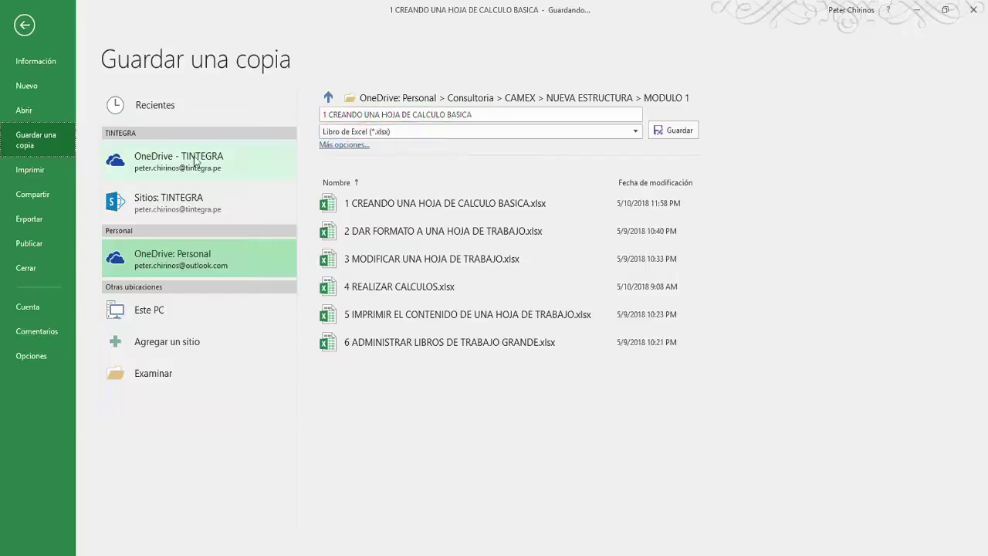
Step: Review the save formats, keep Libro de Excel (*.xlsx), and move to the Imprimir page
left_click(635, 132)
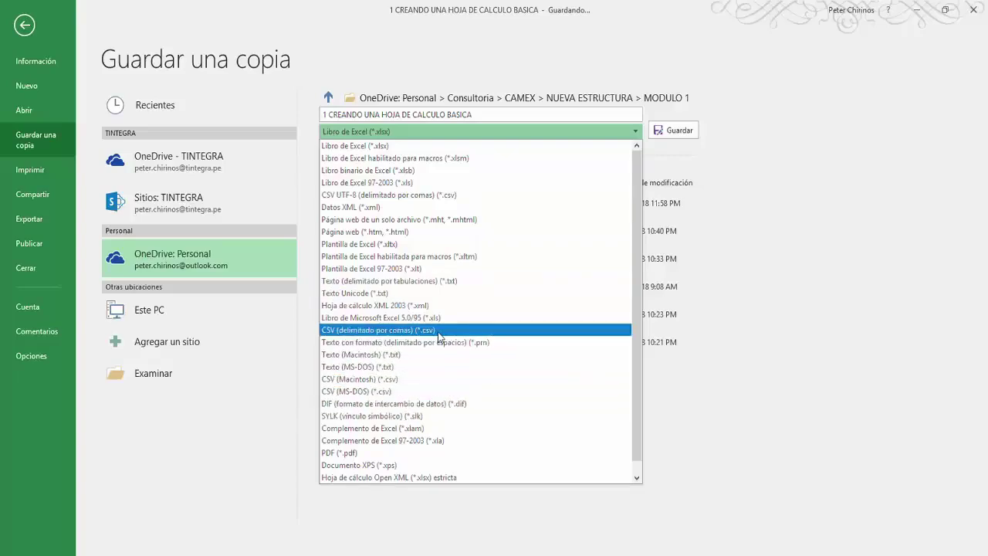
scroll(402, 334, "down", 1)
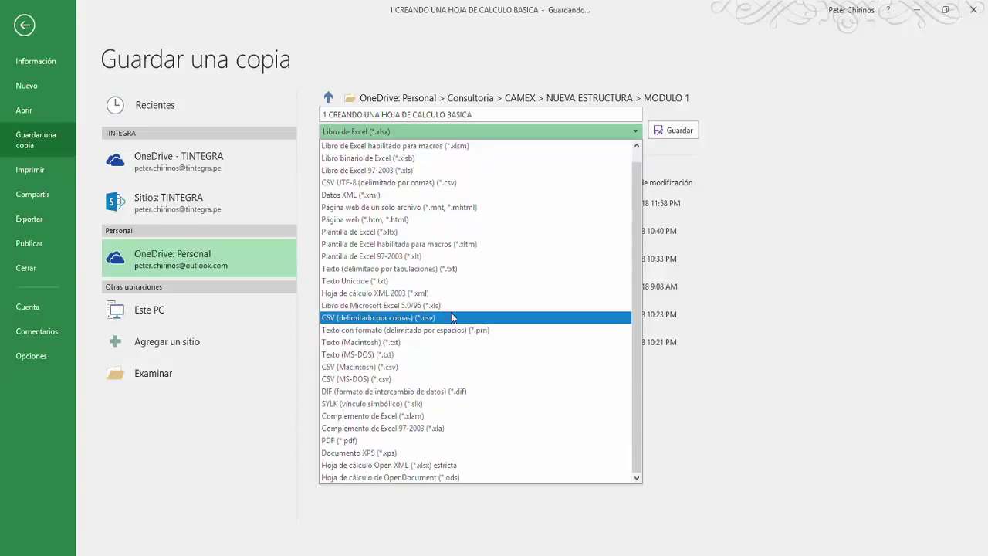
left_click(717, 225)
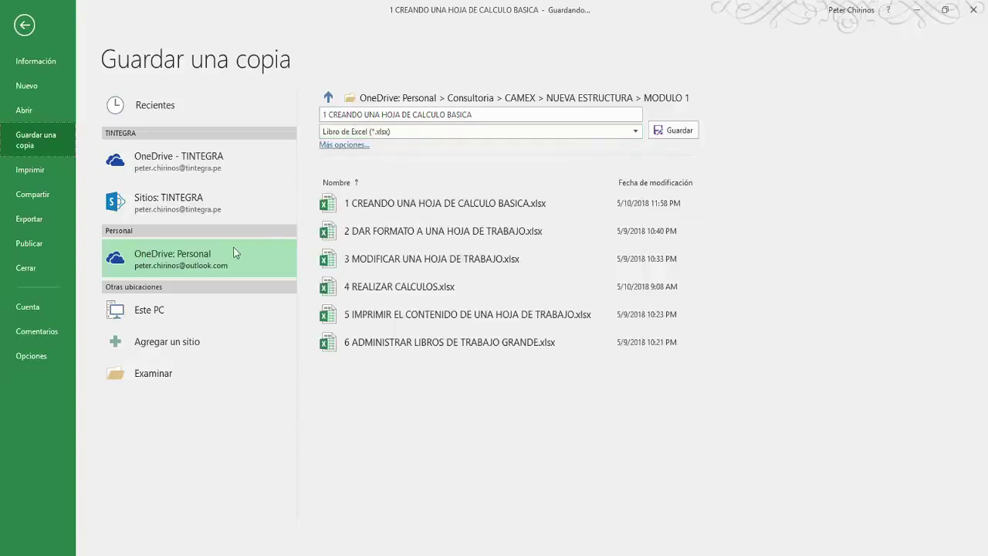
left_click(26, 169)
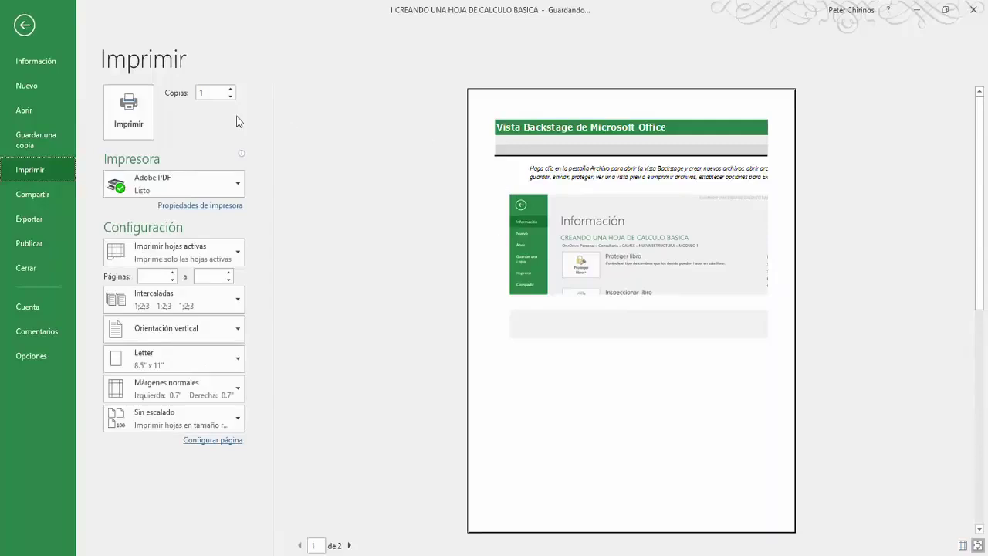
left_click(241, 188)
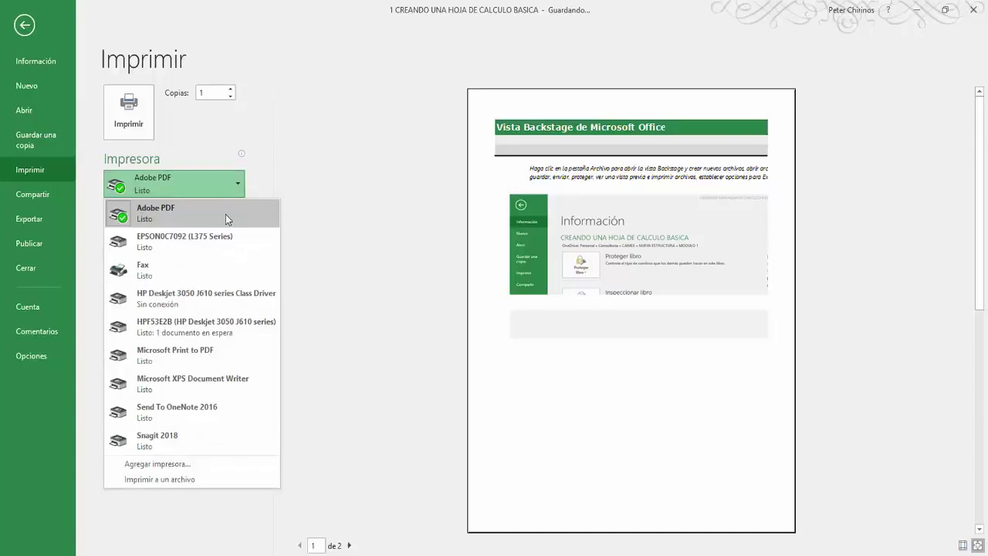
left_click(332, 193)
left_click(237, 257)
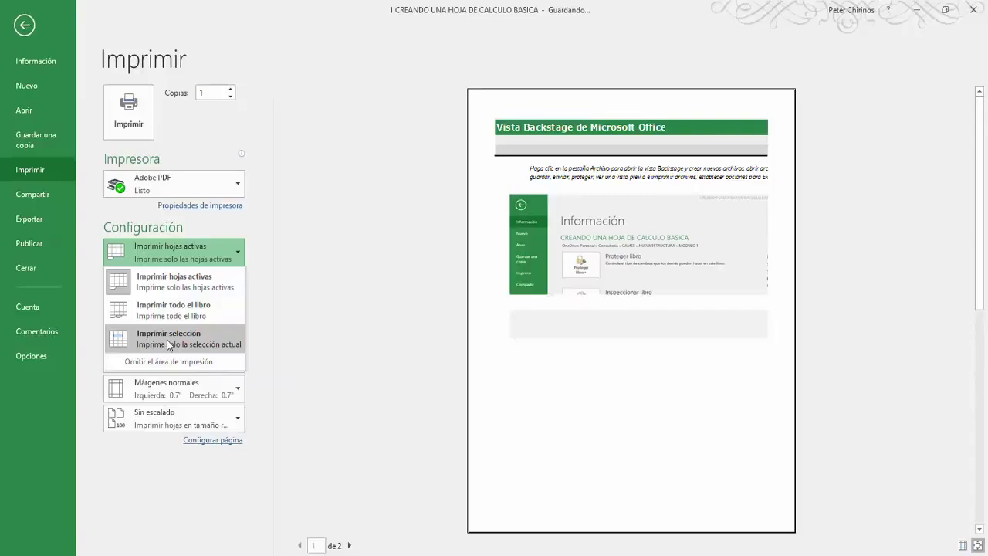
left_click(295, 292)
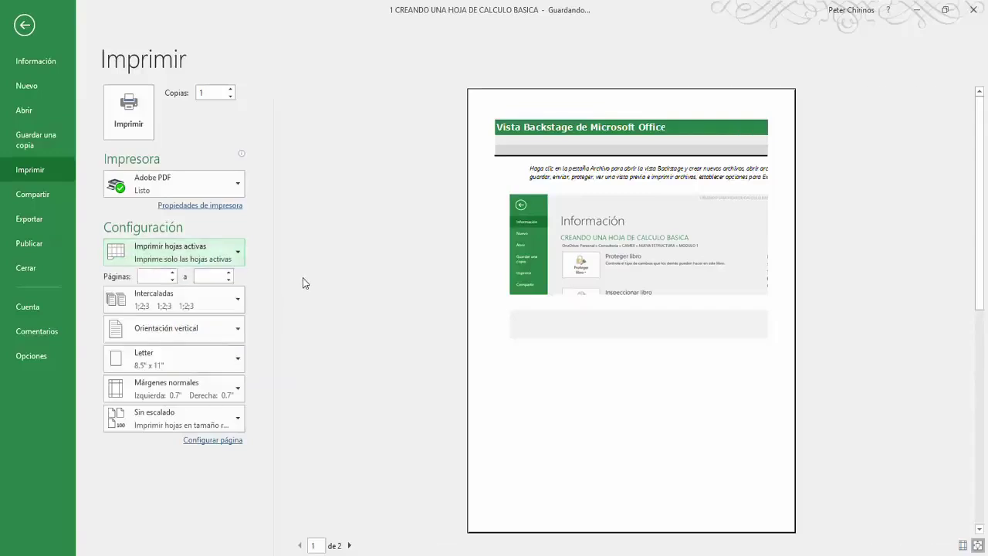
left_click(157, 277)
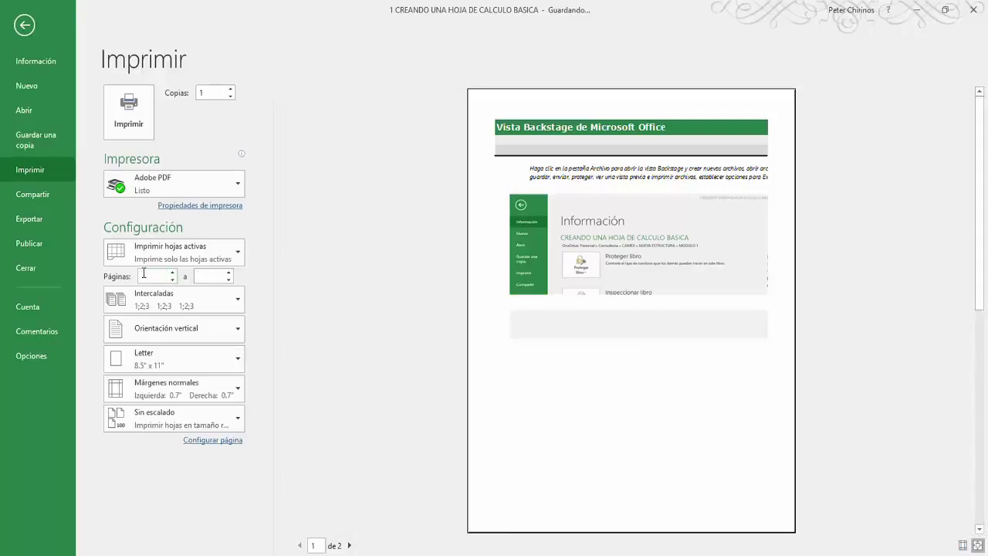
left_click(216, 274)
Step: Set printing to start at page 1 and choose Ajustar hoja en una página
left_click(172, 272)
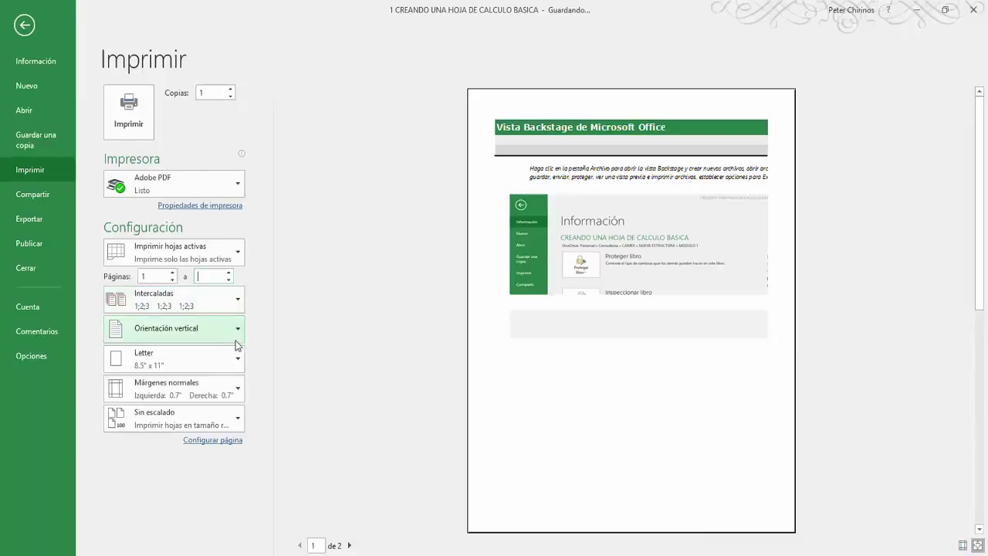
left_click(234, 414)
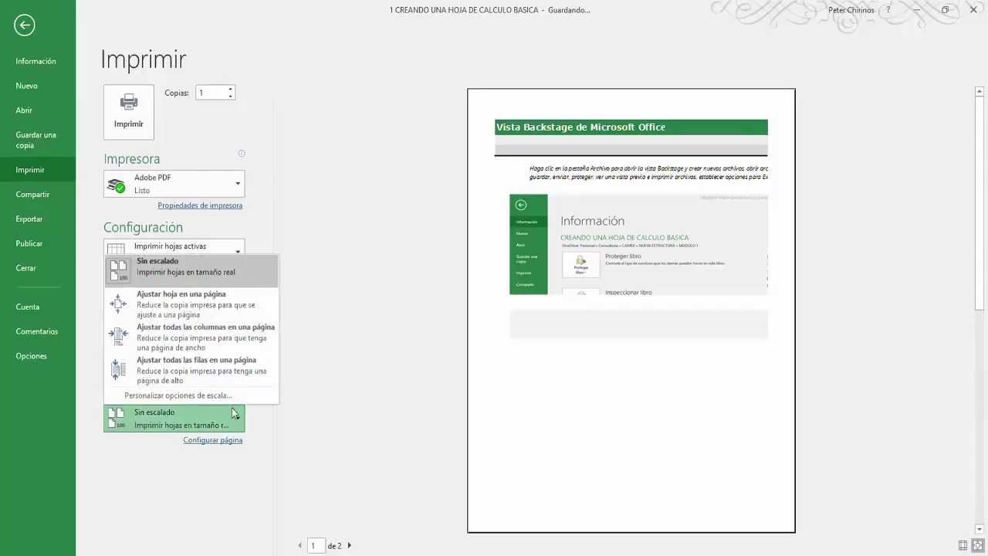
left_click(224, 311)
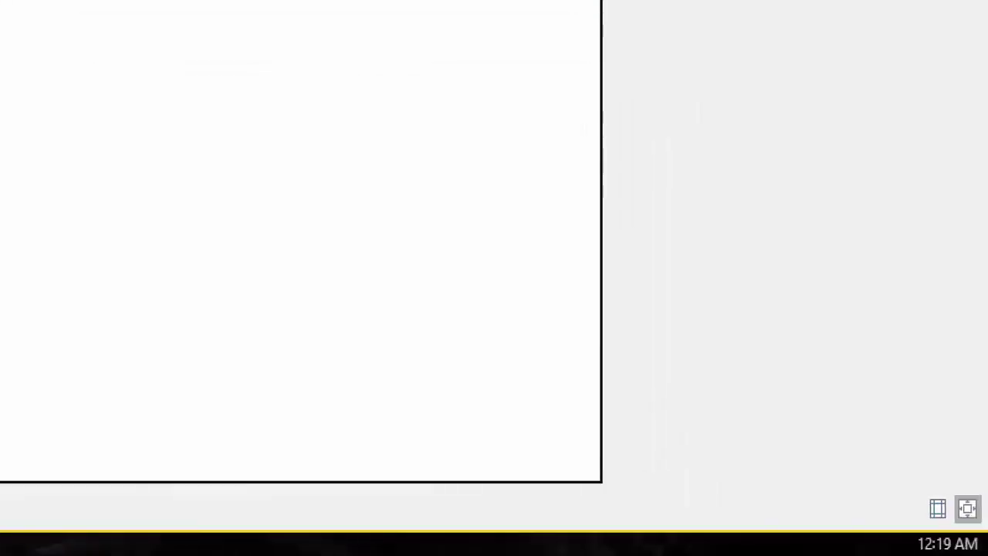
Step: Show the margins on the preview, drag the left and right margins outward, and open the Compartir pane
left_click_drag(906, 481, 980, 534)
left_click_drag(946, 496, 945, 396)
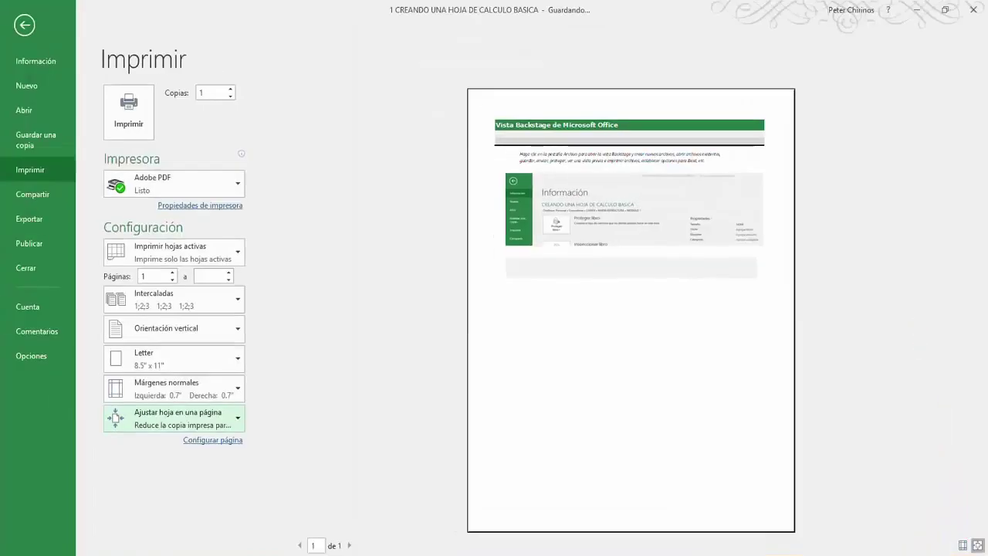
left_click(963, 545)
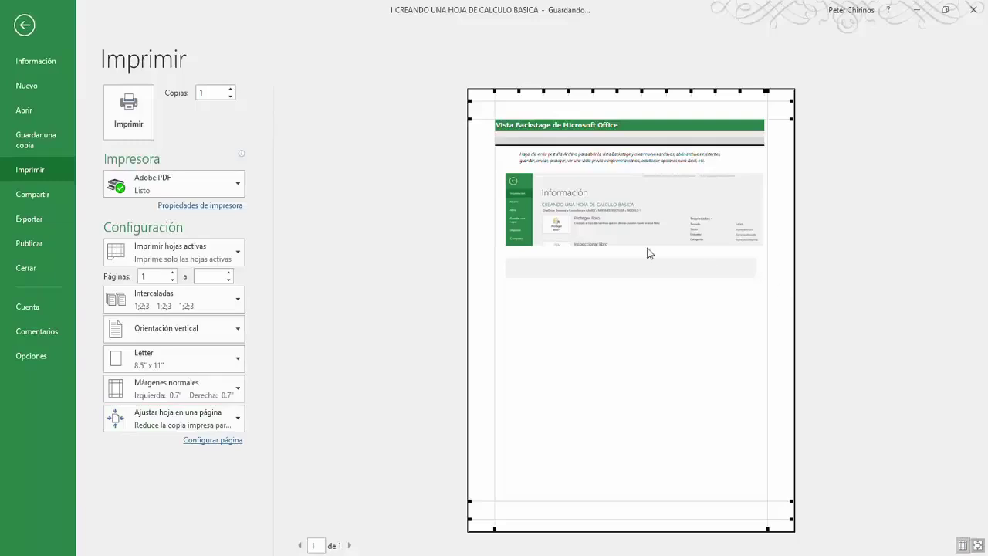
left_click_drag(495, 287, 483, 284)
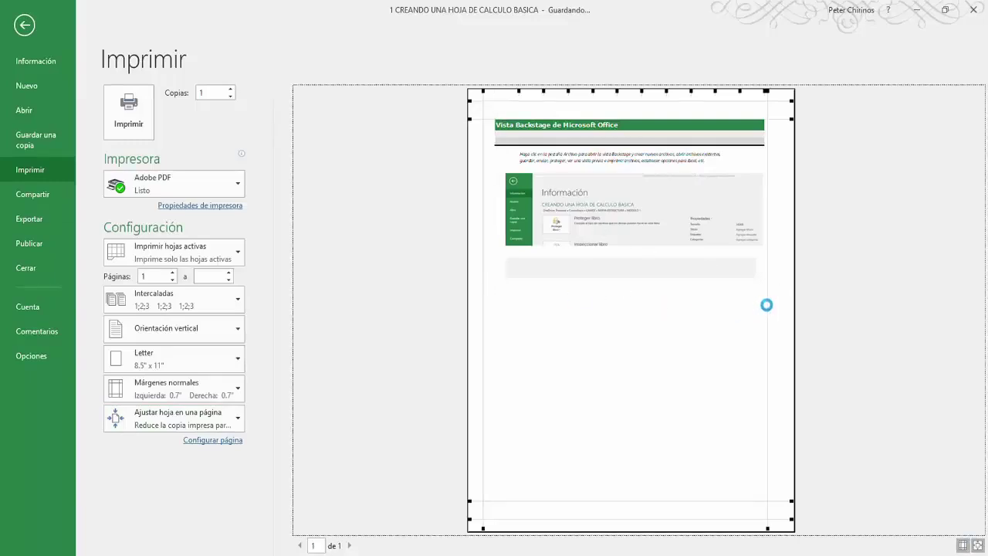
left_click_drag(769, 304, 784, 307)
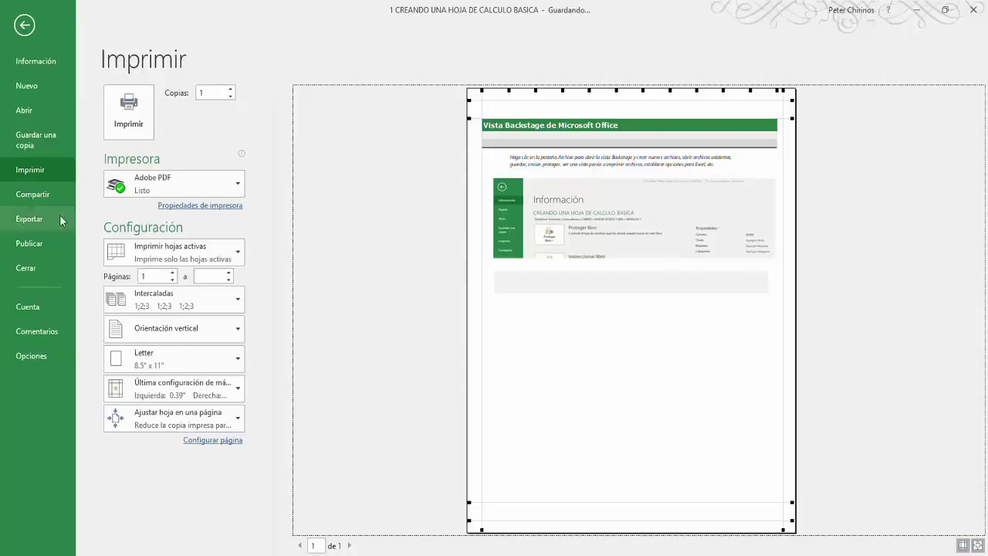
left_click(33, 194)
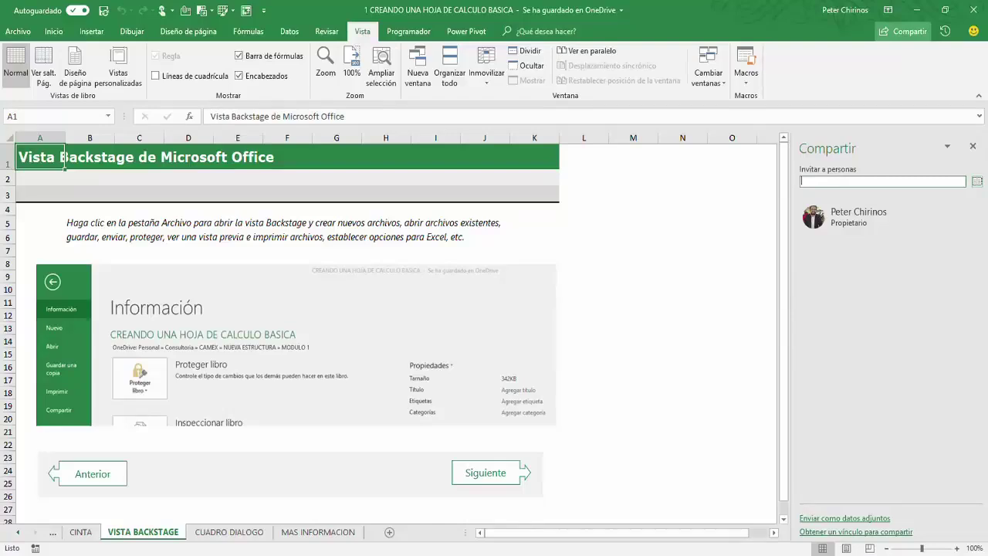
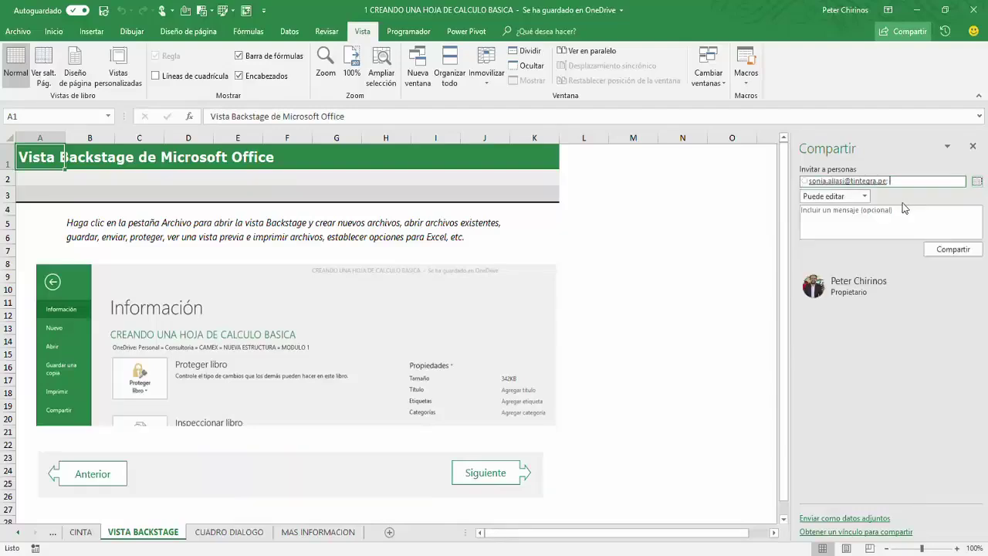
Step: Invite the suggested contact to the workbook with Puede editar permission
left_click(905, 205)
left_click(865, 198)
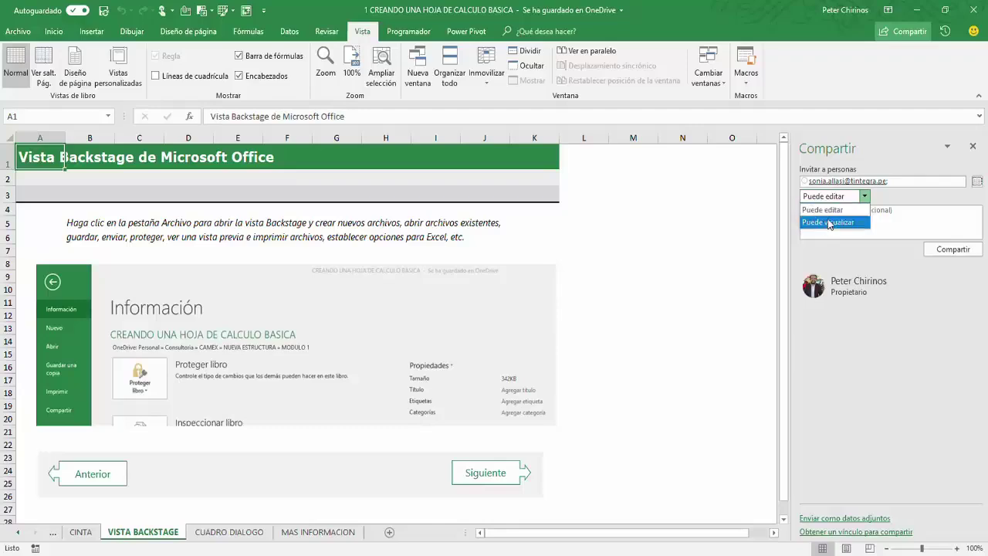
left_click(834, 210)
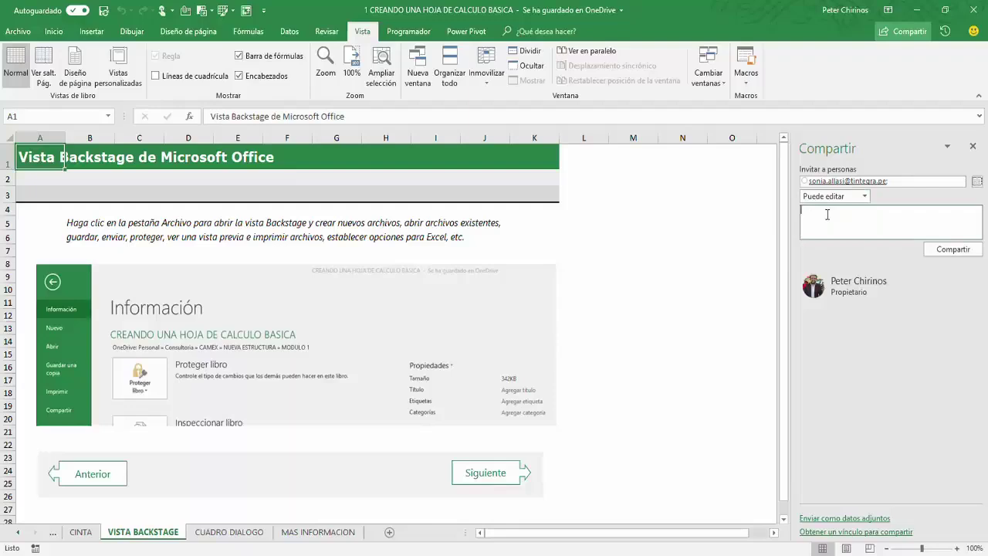
Step: Add the message 'Se comparte reporte de ventas del primer bimestre, por favor realizar la evaluacion' and send
left_click(827, 214)
type("Se comparte reporte de ventas del primer bimestre, por favor rali")
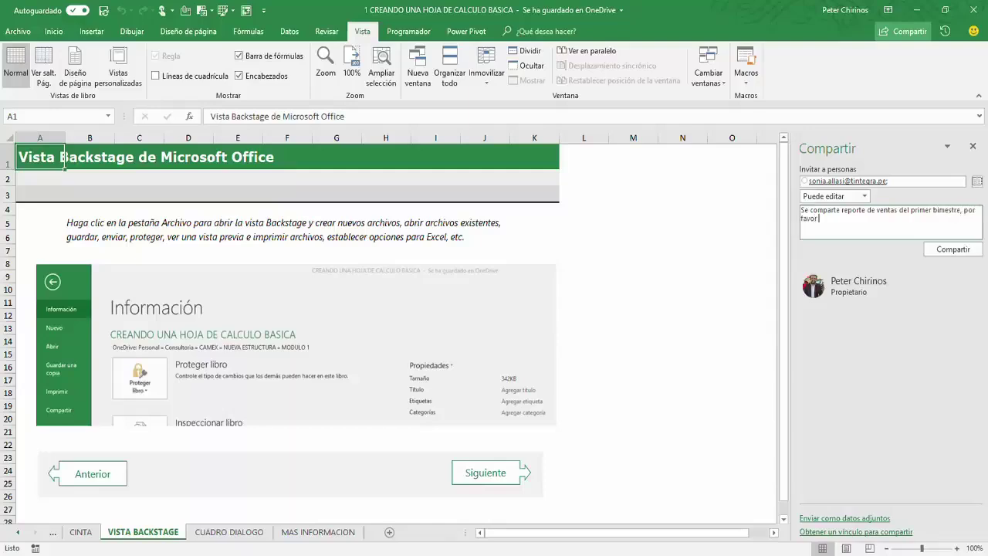
key("BackSpace")
key("BackSpace")
key("BackSpace")
type("ealizar la evaluacion")
left_click(952, 250)
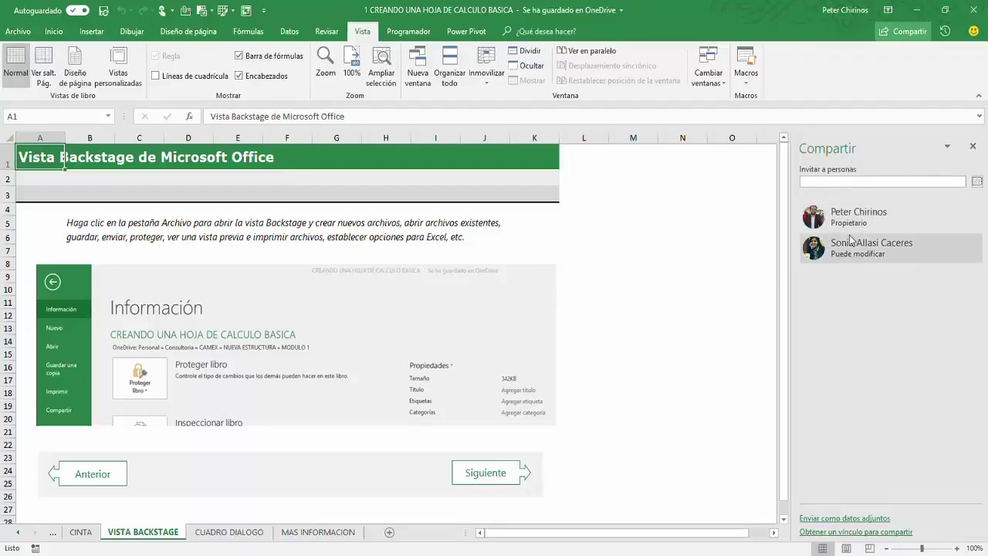
Step: Start inviting another contact without sending, then close the Compartir pane and click cell O4
mouse_move(851, 244)
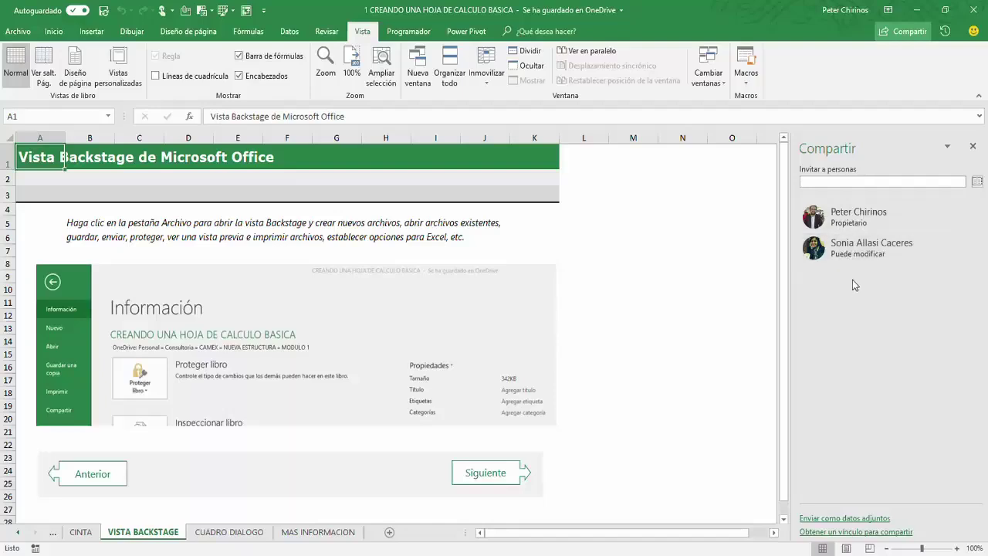
left_click(844, 181)
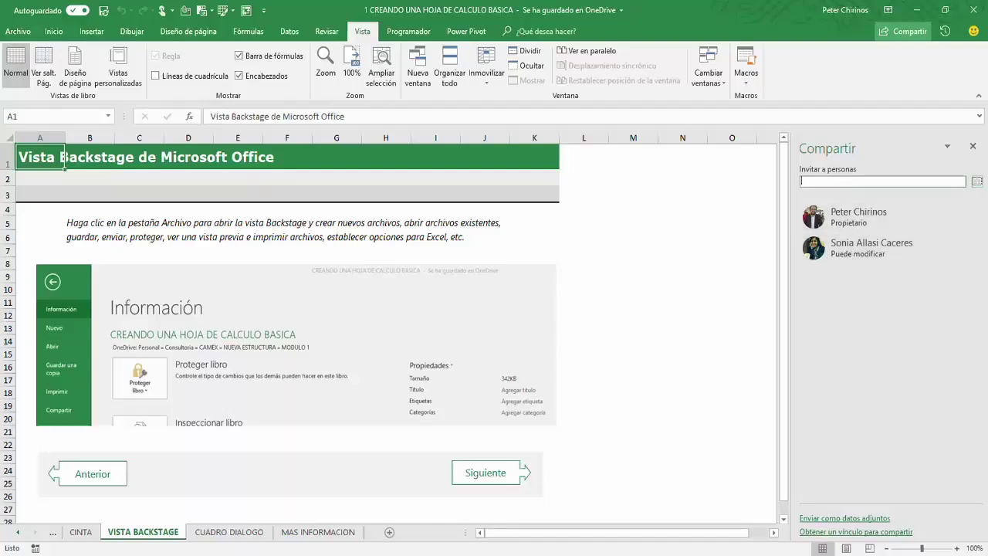
type("kennie")
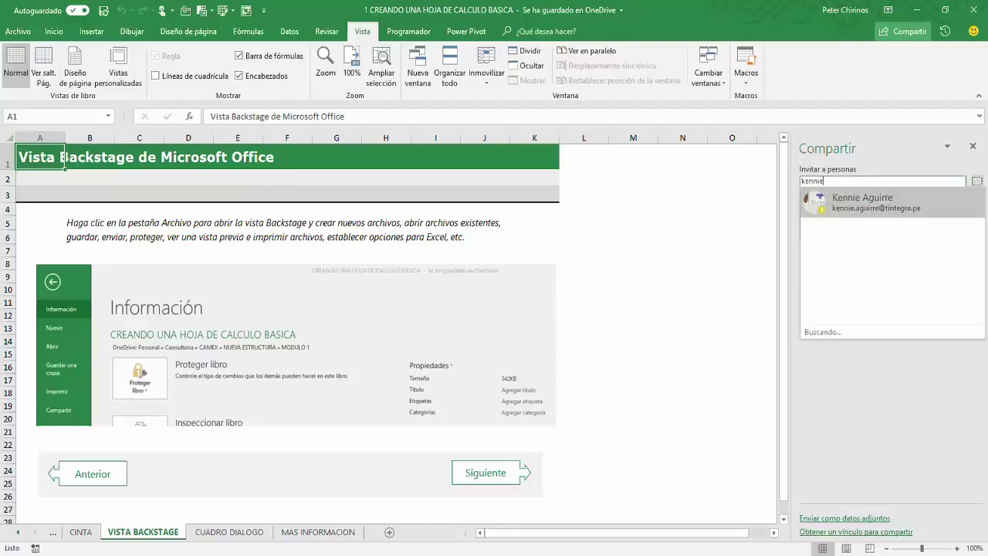
key("Return")
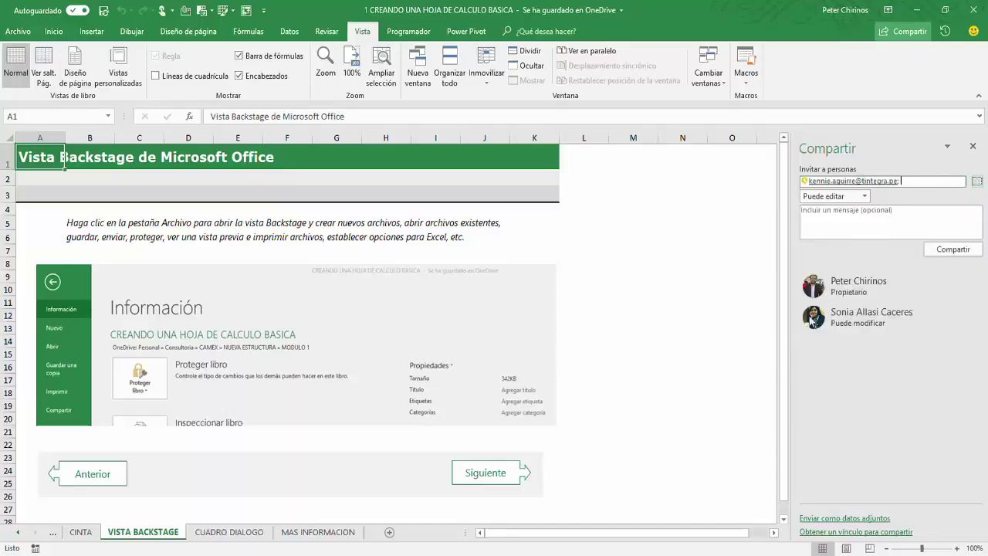
left_click(837, 212)
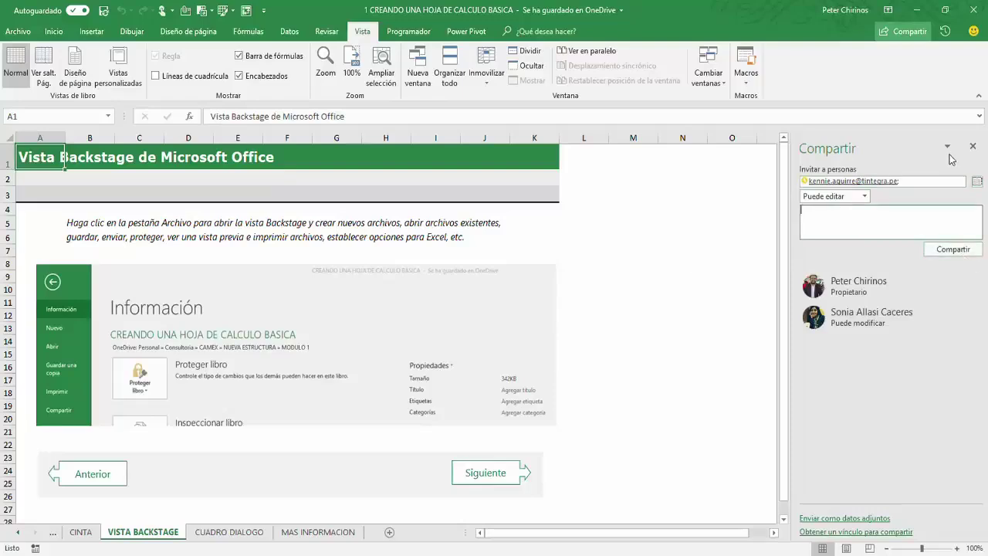
left_click(973, 146)
left_click(738, 206)
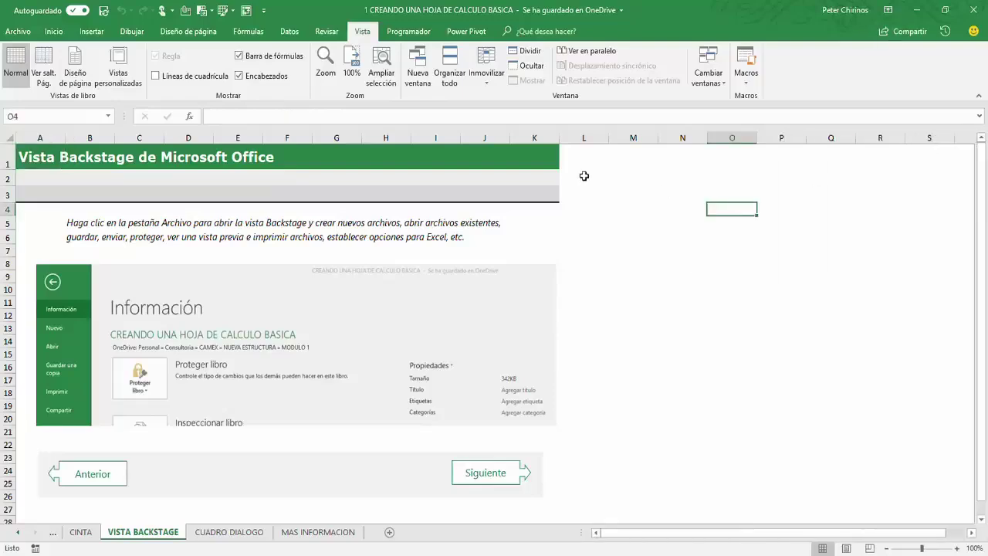
Step: Open the Backstage view on its Exportar page
left_click(29, 34)
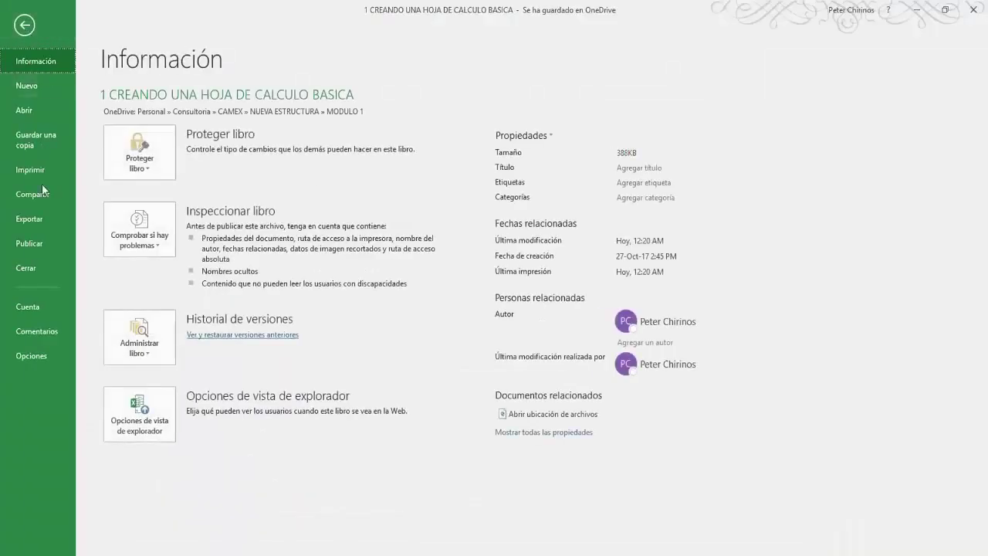
left_click(38, 220)
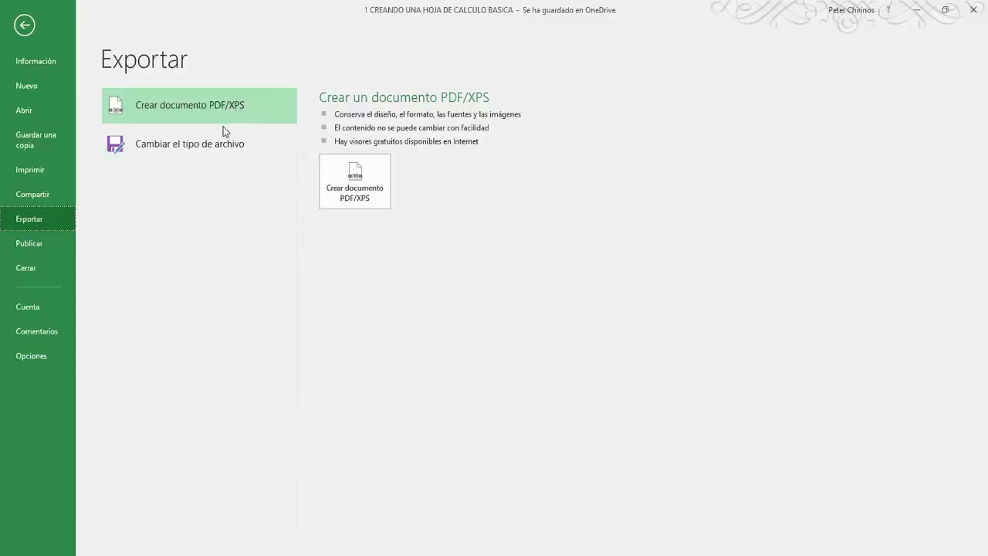
Step: Preview the macro-enabled, template, Excel 97-2003, tab-delimited, CSV and formatted-text file types
left_click(181, 143)
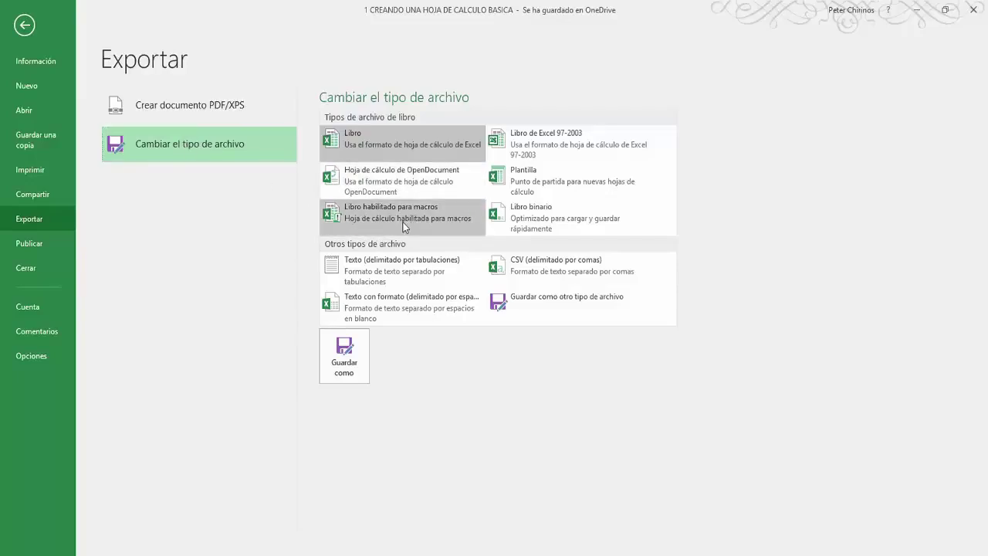
left_click(405, 223)
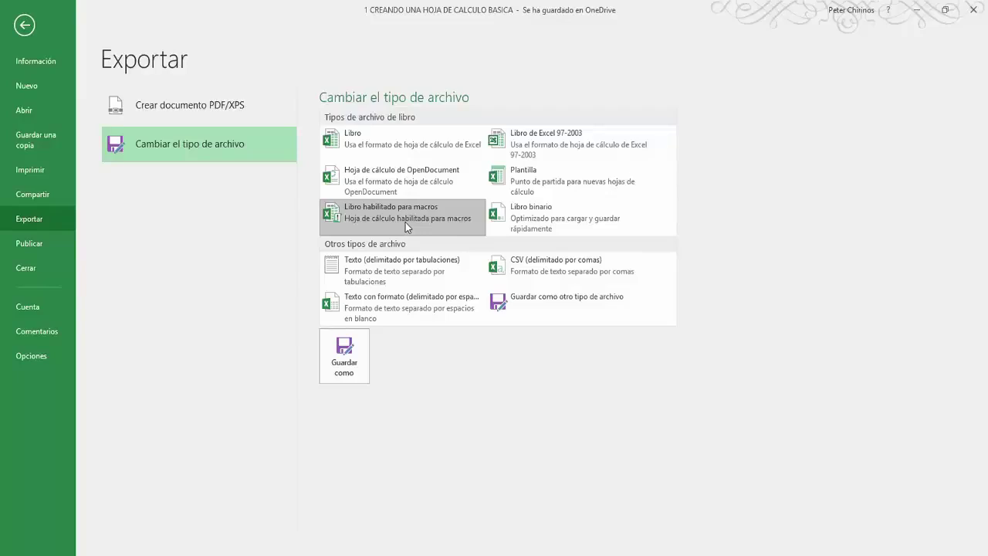
left_click(518, 184)
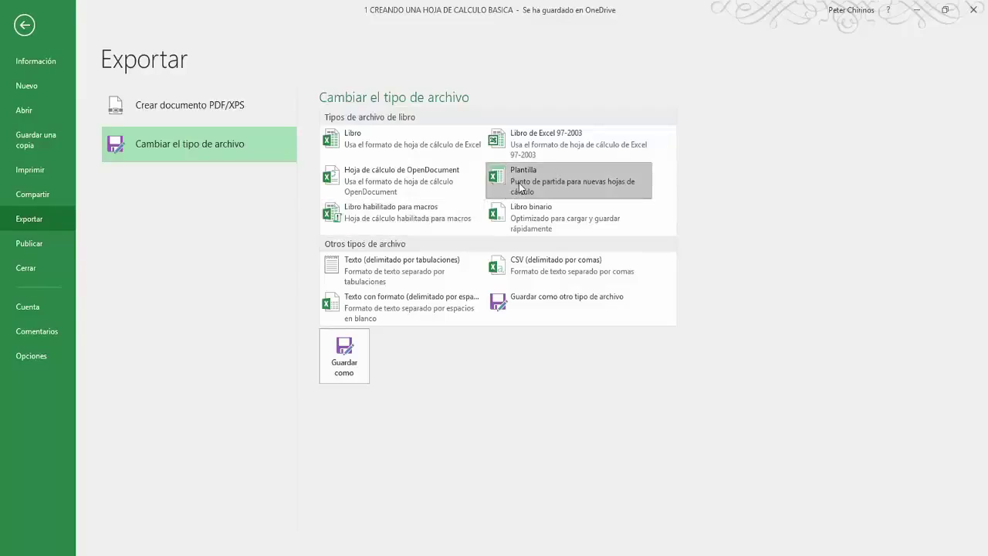
left_click(539, 140)
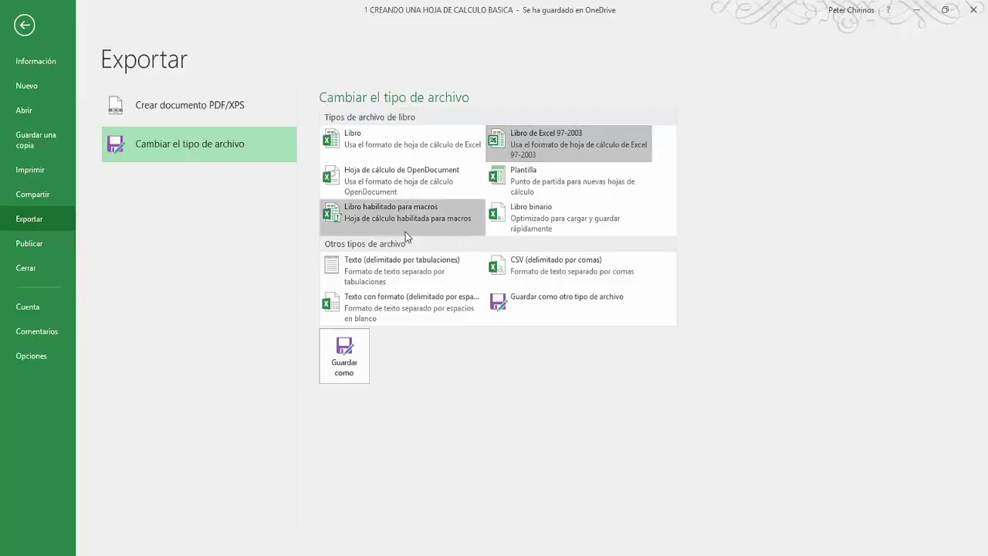
left_click(388, 265)
left_click(540, 266)
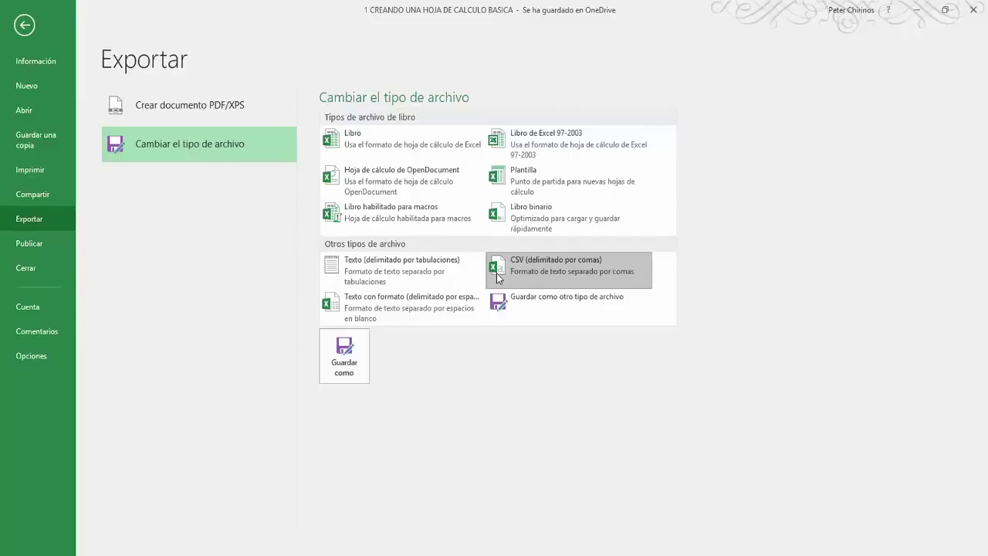
left_click(406, 306)
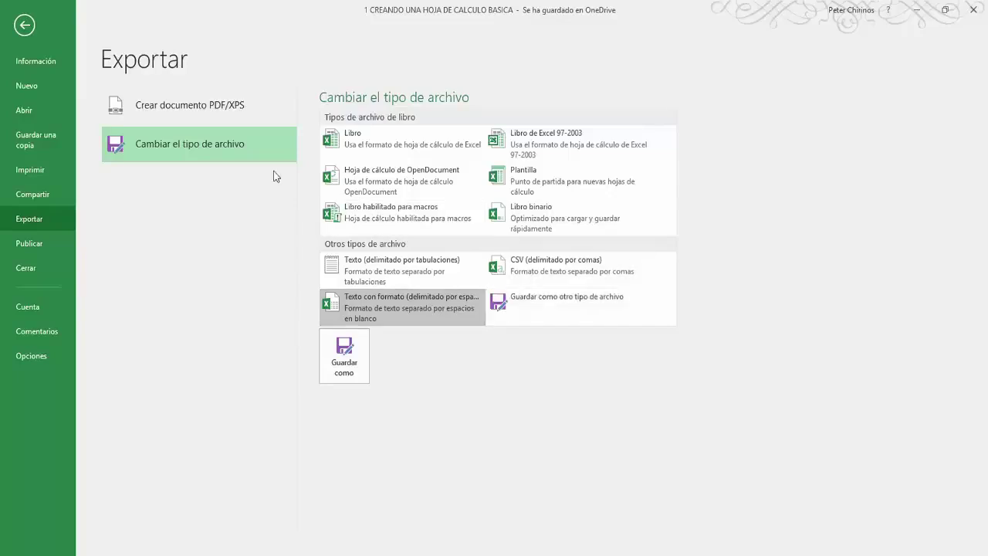
left_click(23, 247)
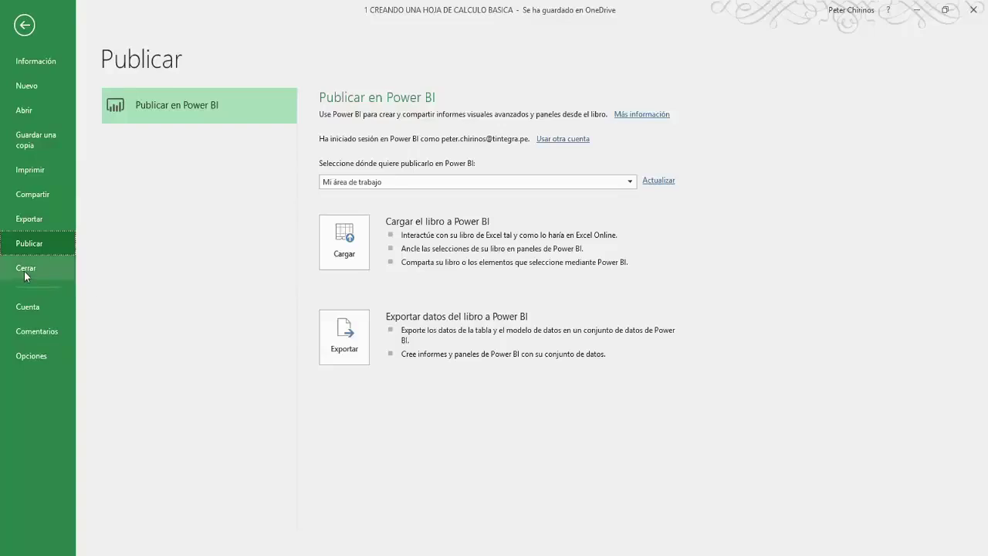
Step: Show the Cuenta page with user info, connected services and Office 365 ProPlus details
left_click(27, 311)
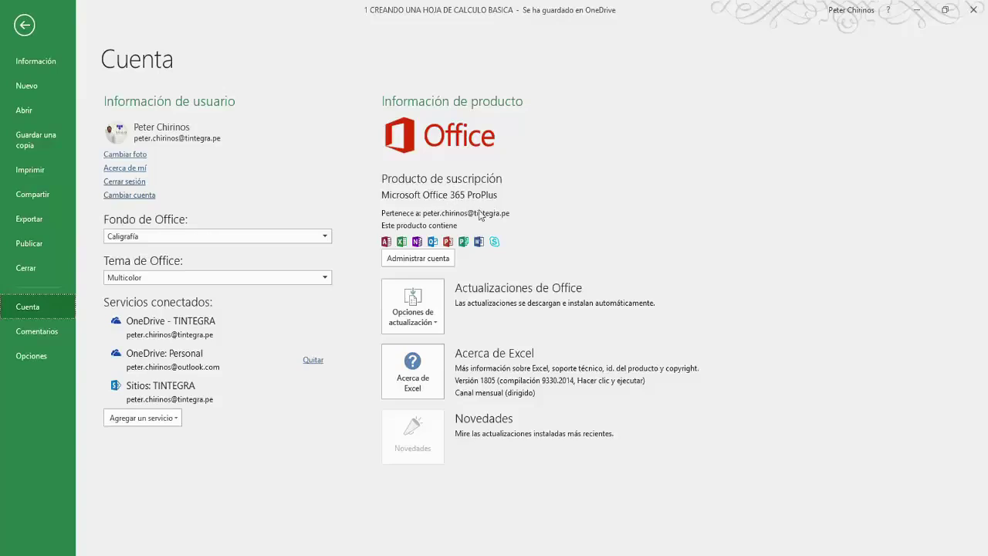
Step: View Comentarios, cancel out of Excel Options unchanged, and advance to the next tutorial sheet
left_click(37, 332)
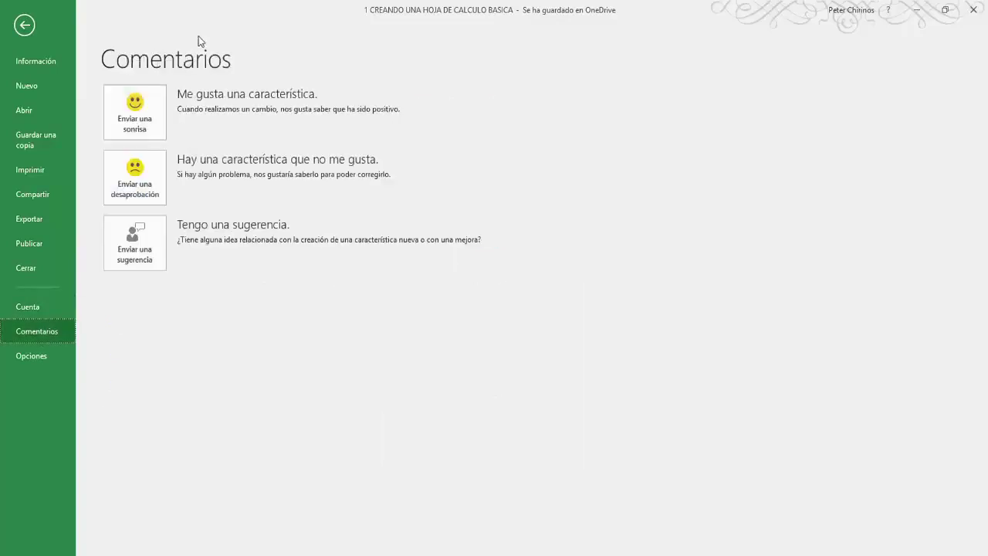
left_click(26, 357)
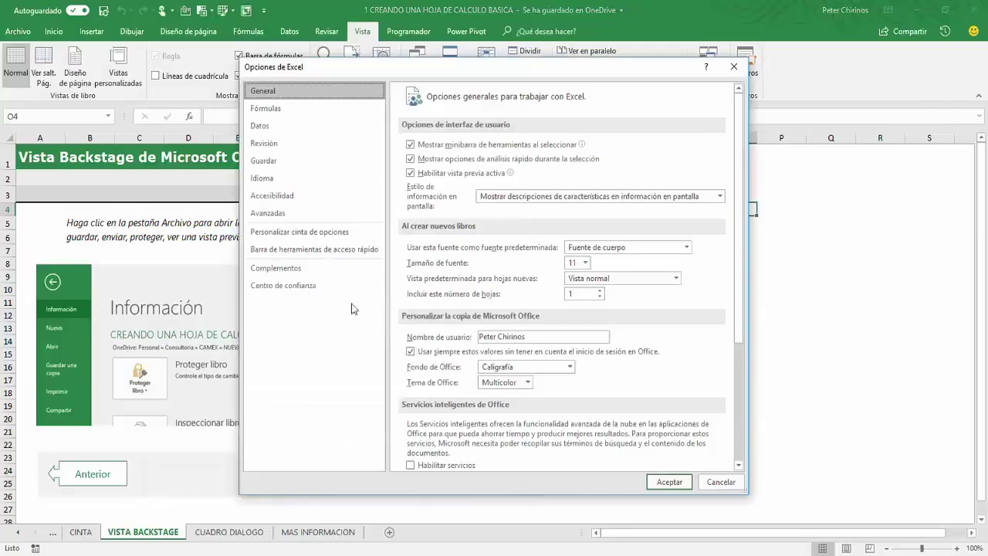
left_click(720, 484)
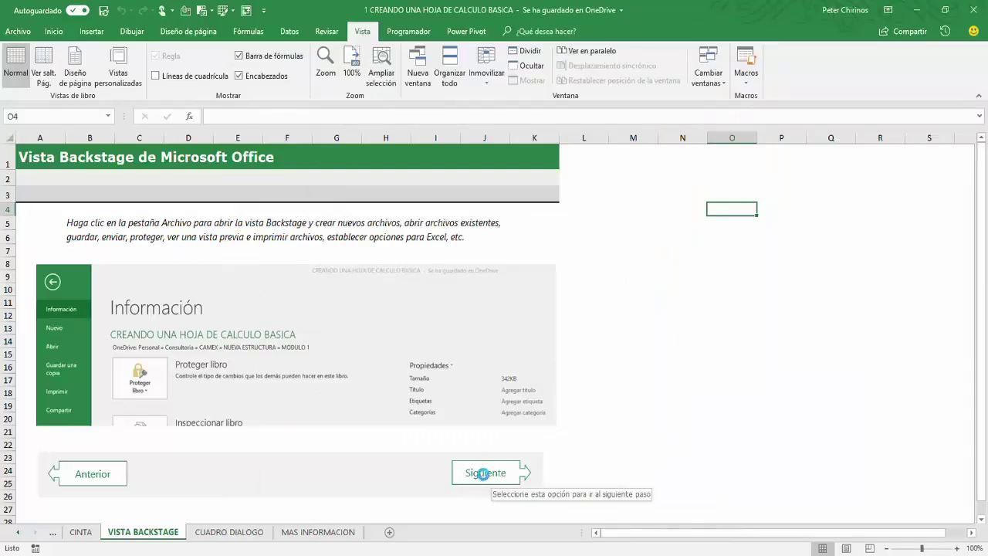
left_click(501, 469)
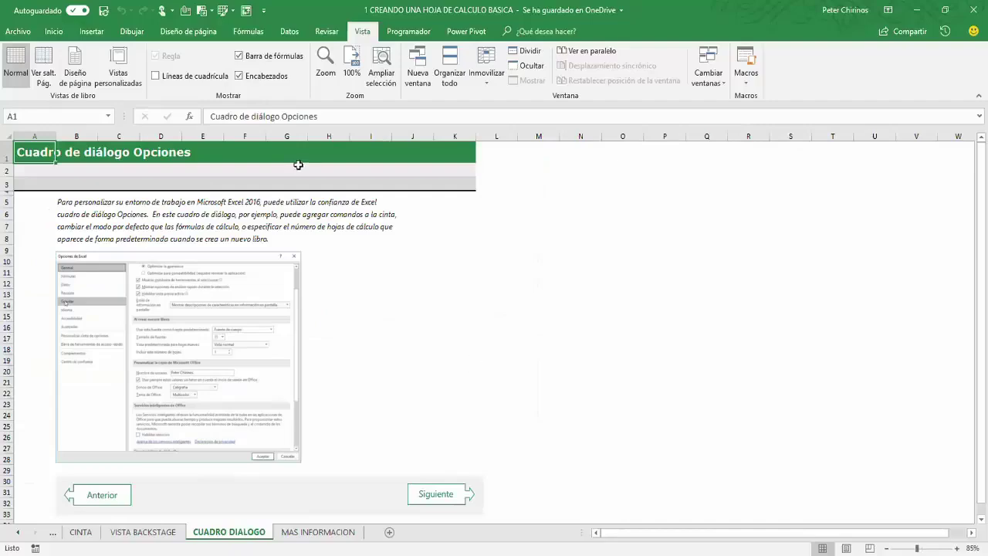
Step: Open Opciones de Excel from Archivo on the CUADRO DIALOGO sheet and move it up-left
left_click(17, 32)
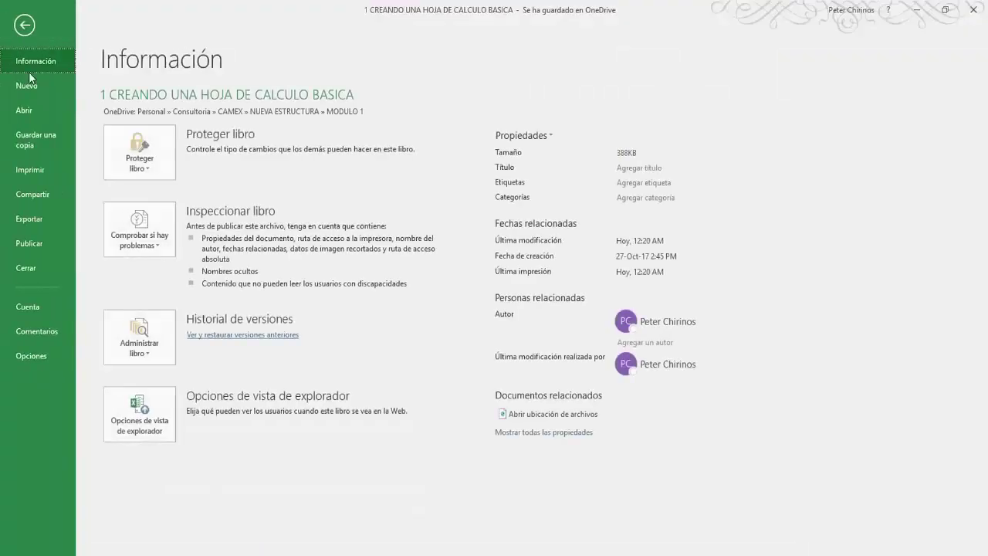
left_click(34, 356)
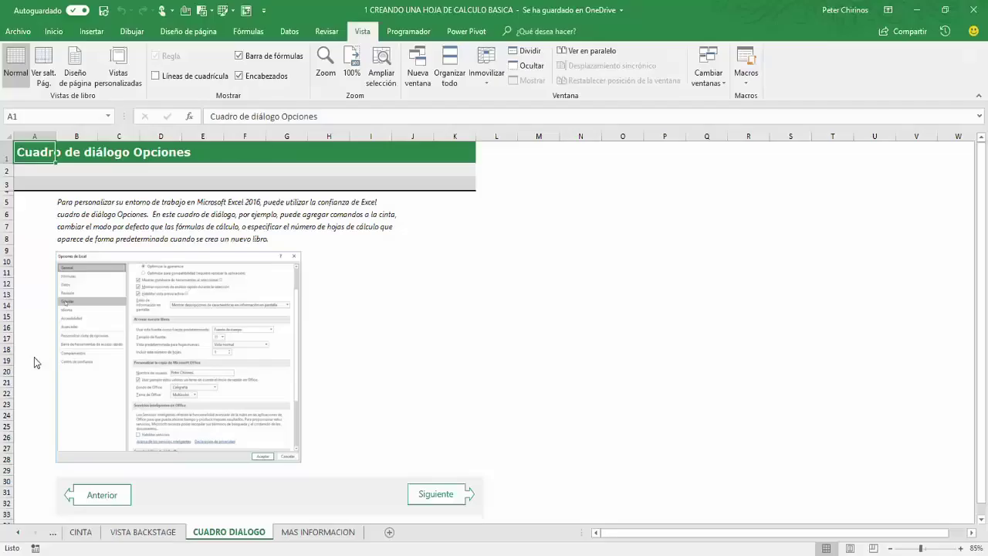
left_click_drag(495, 89, 355, 75)
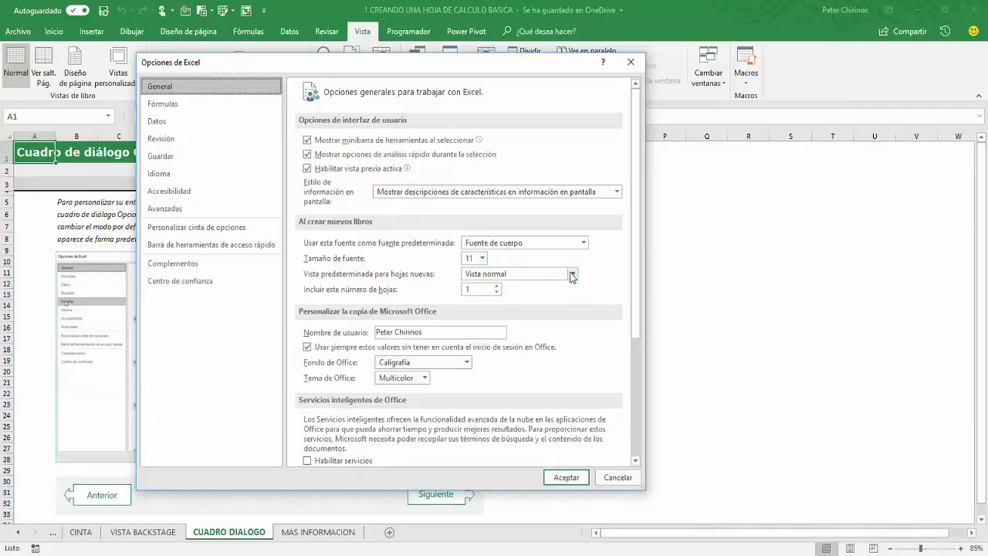
left_click(573, 274)
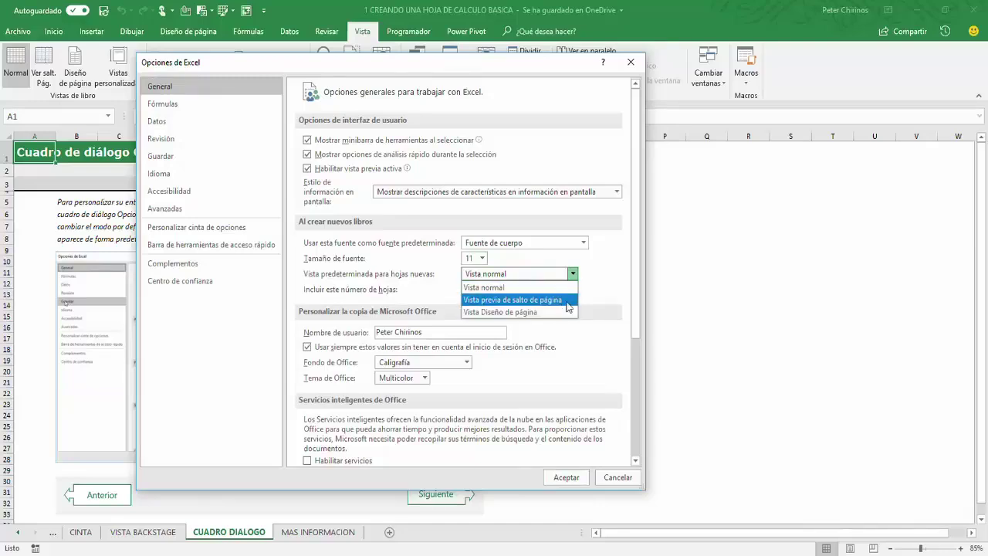
left_click(619, 300)
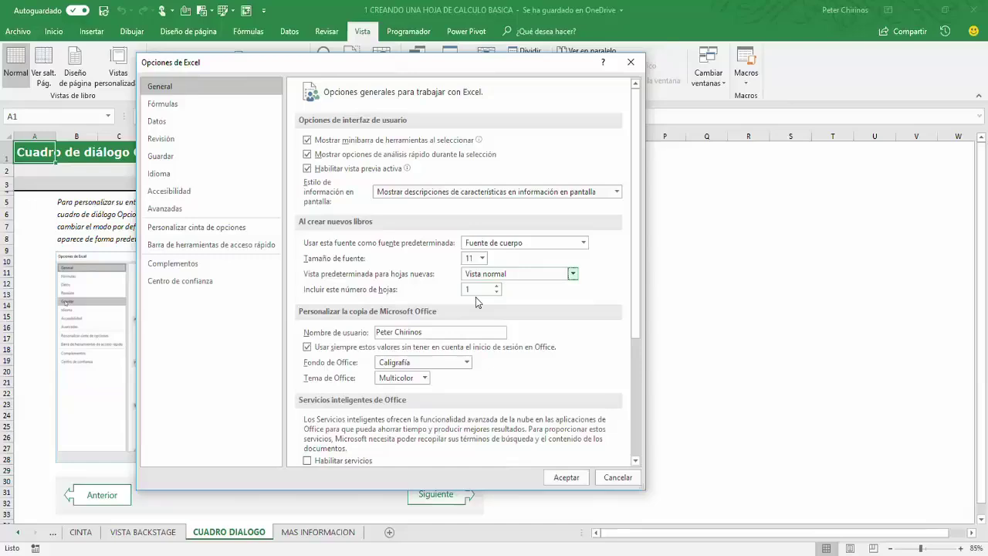
left_click(497, 286)
left_click(497, 287)
left_click(497, 286)
left_click(497, 286)
left_click_drag(637, 285, 635, 383)
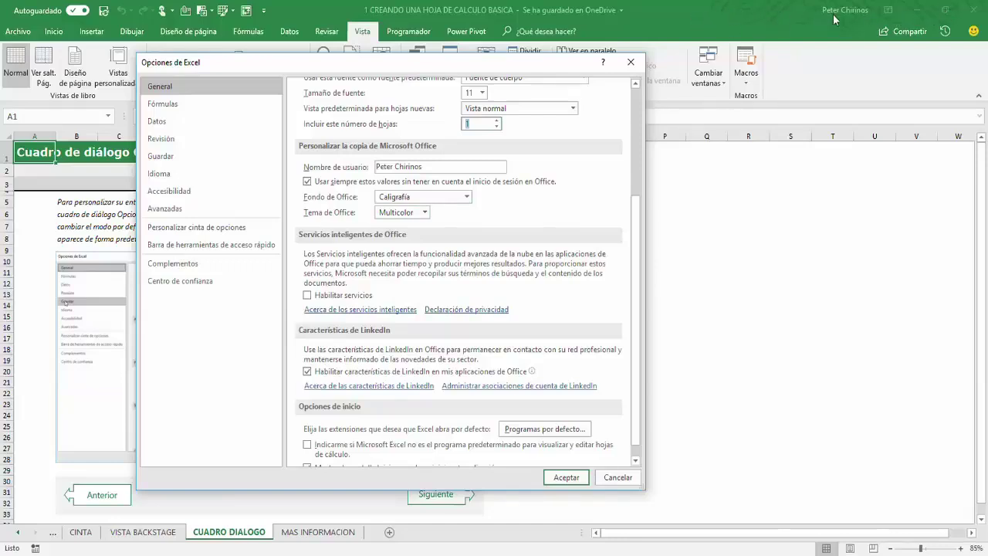
left_click(178, 104)
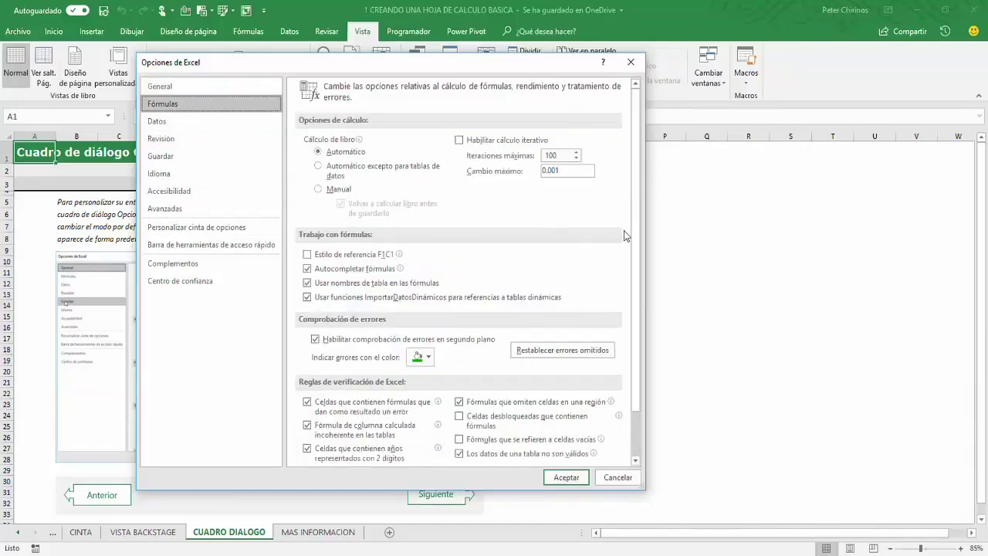
Step: Browse the Datos and Revisión categories, ending on Guardar with AutoRecover every 10 minutes
scroll(636, 207, "down", 1)
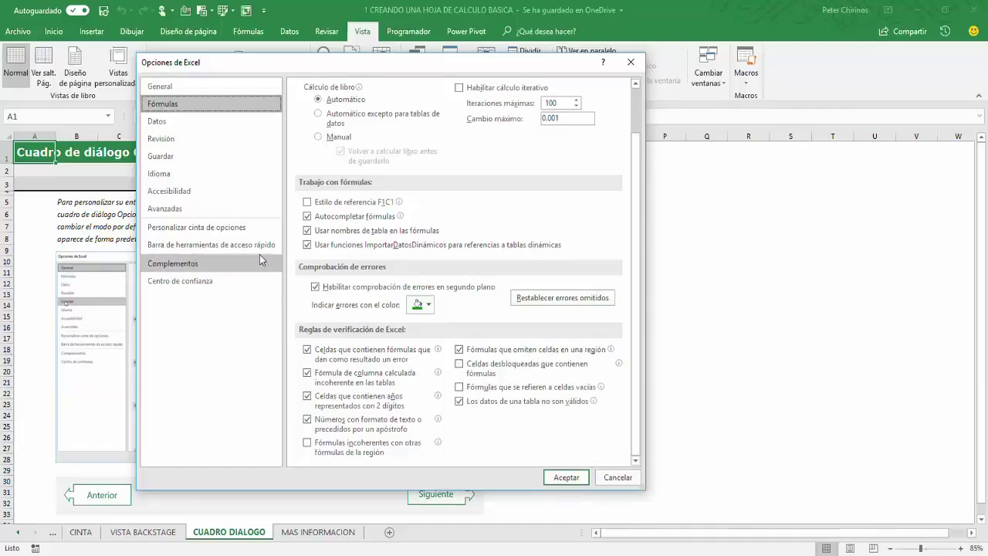
left_click(172, 121)
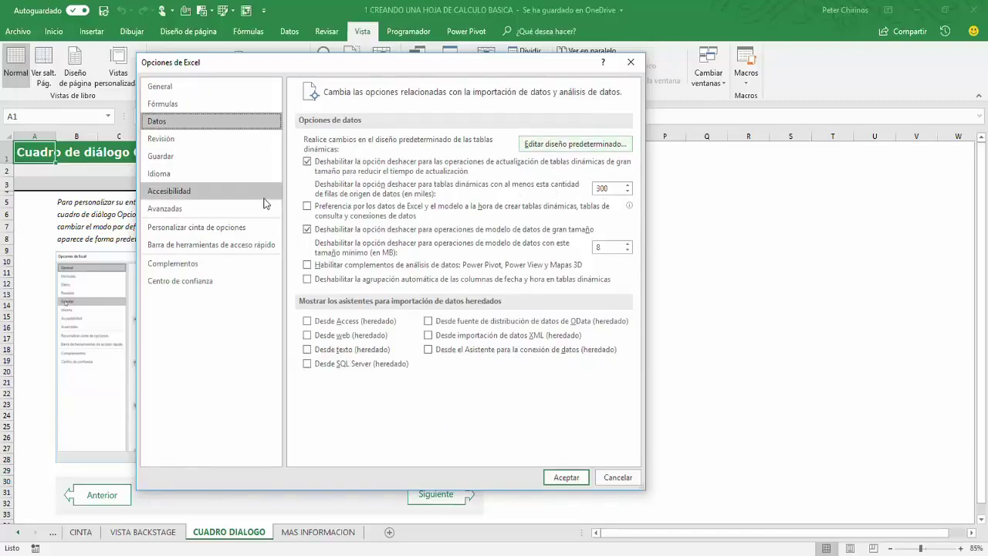
left_click(166, 141)
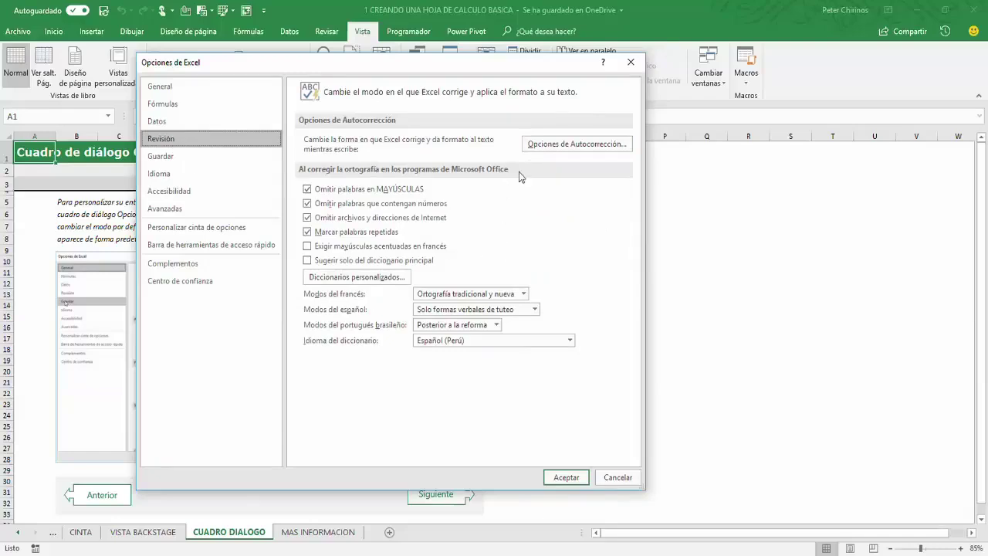
left_click(174, 157)
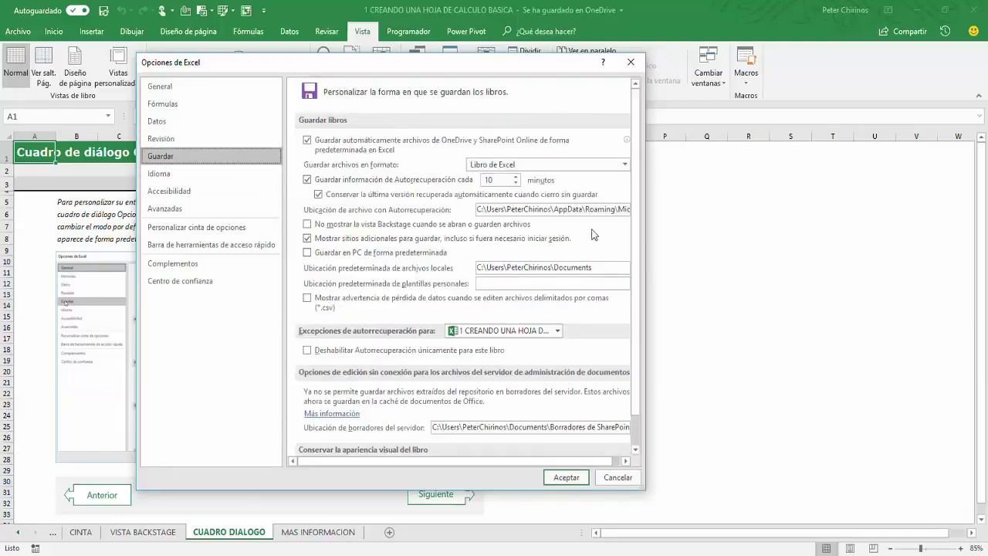
Step: Widen the dialog, inspect the file location paths, and view Idioma showing Español (Perú)
left_click_drag(645, 202, 763, 200)
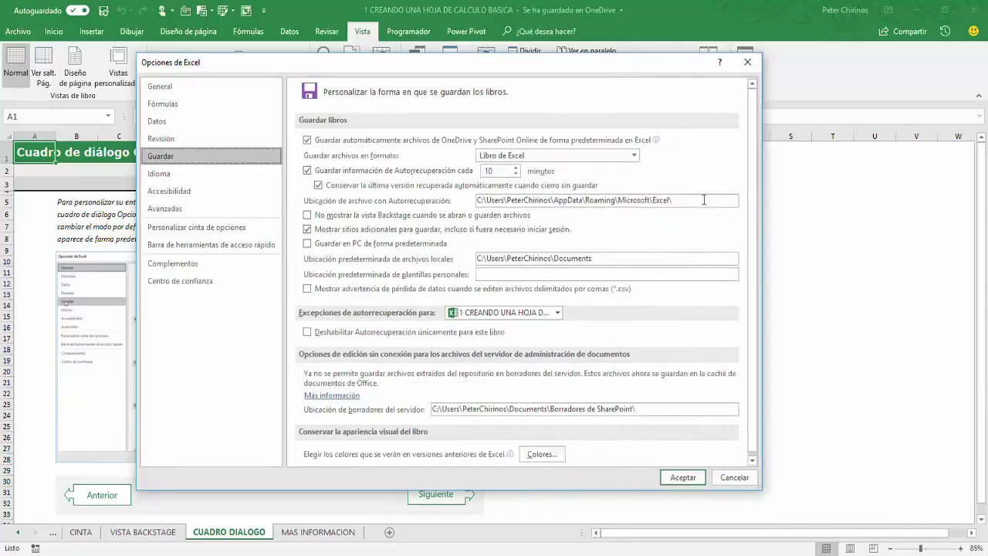
left_click(598, 259)
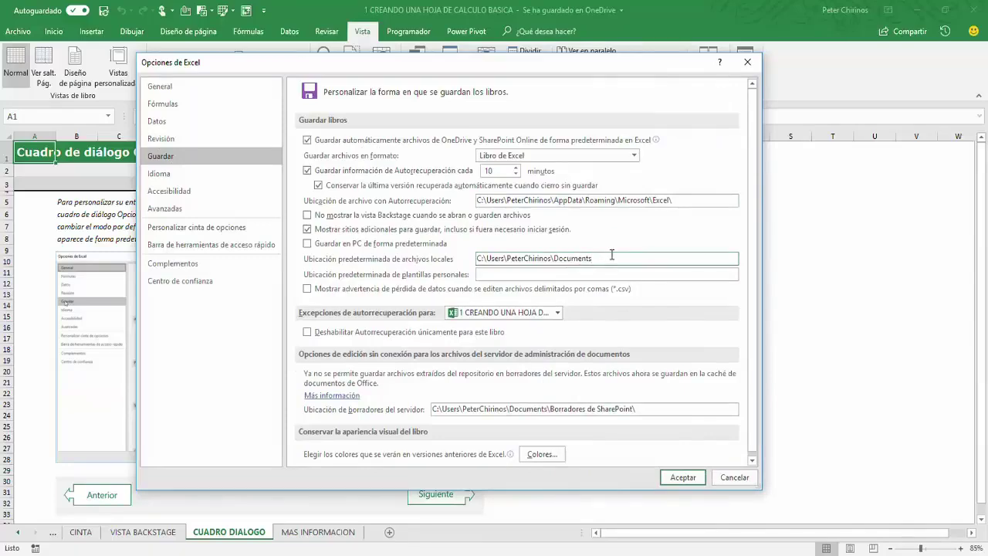
left_click(670, 410)
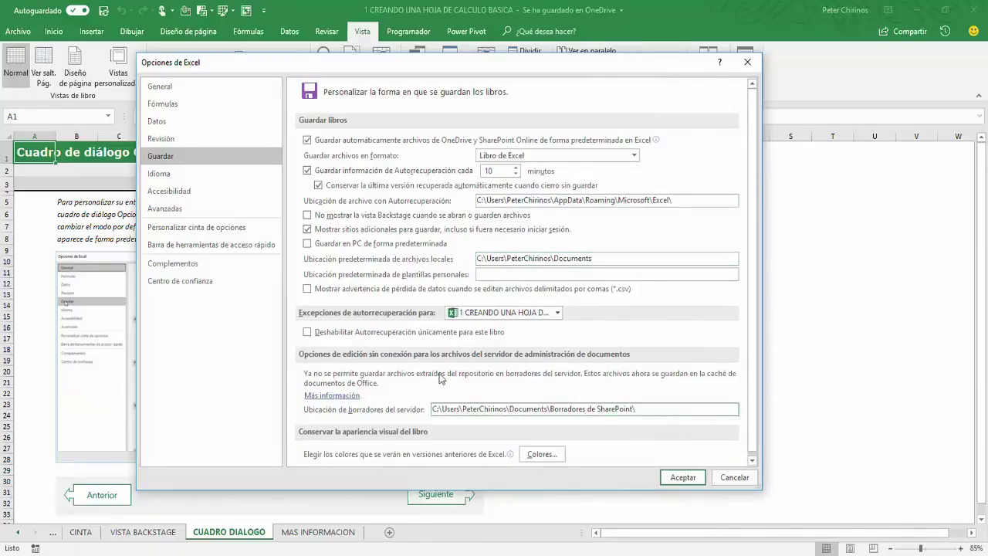
left_click(185, 176)
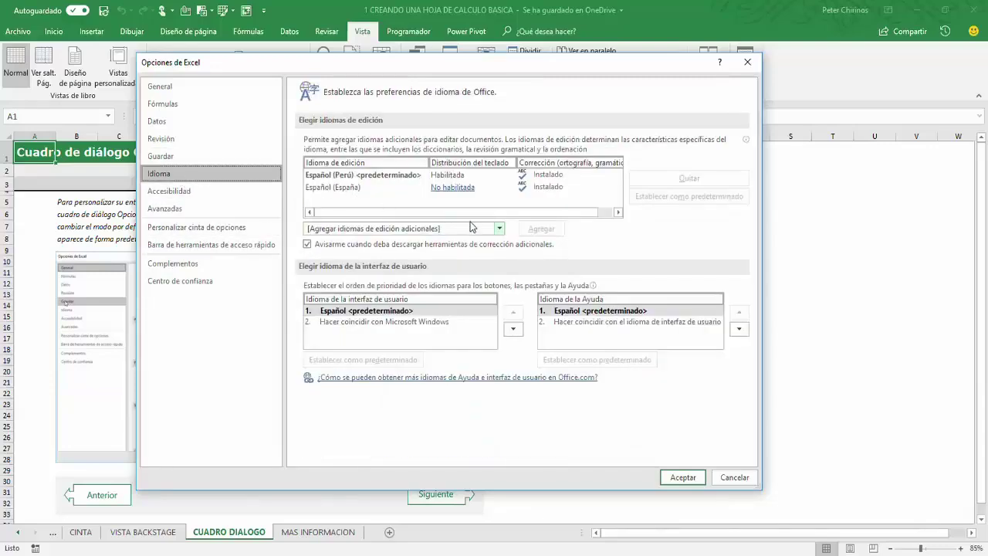
Step: Browse Accesibilidad, scroll through Avanzadas, then reach Personalizar cinta de opciones
left_click(193, 191)
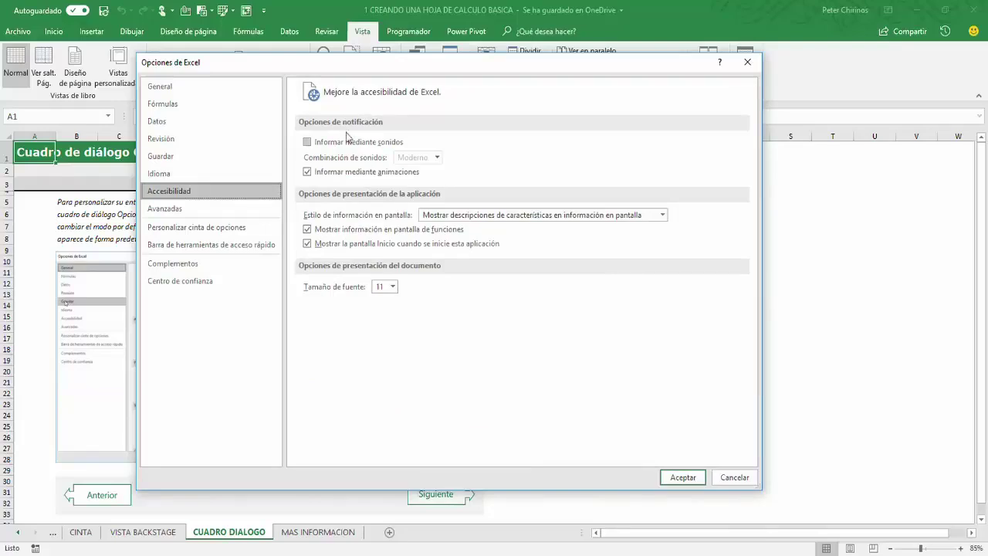
left_click(185, 208)
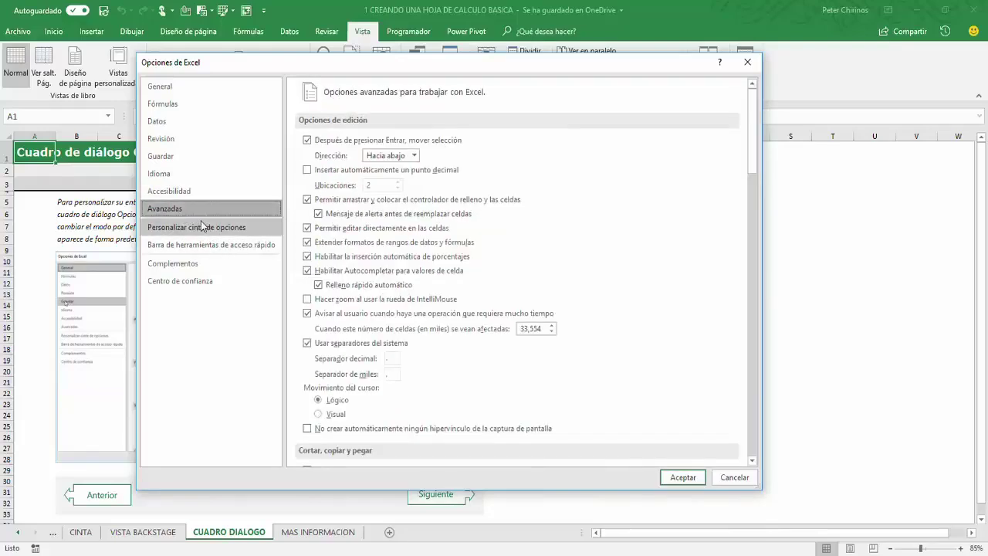
scroll(593, 231, "down", 10)
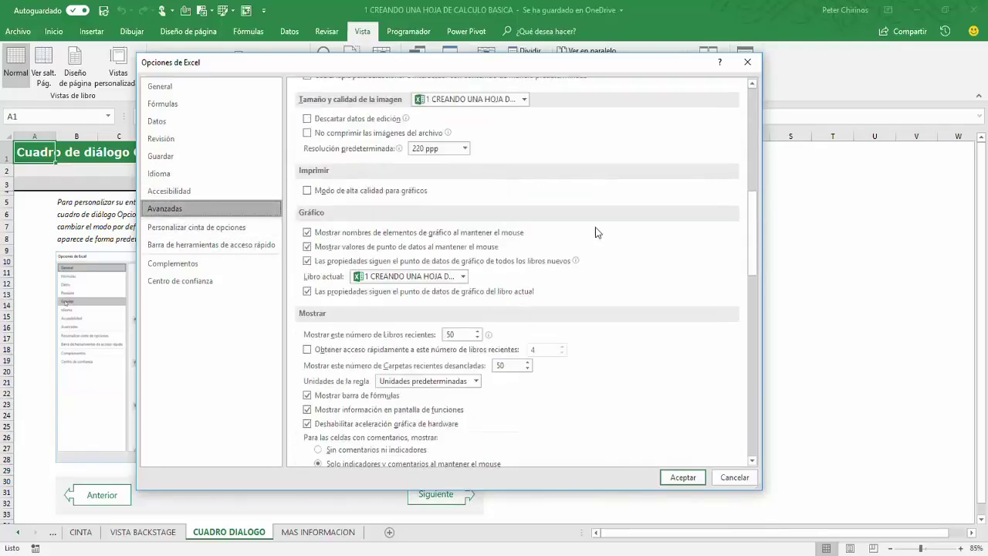
scroll(595, 231, "down", 12)
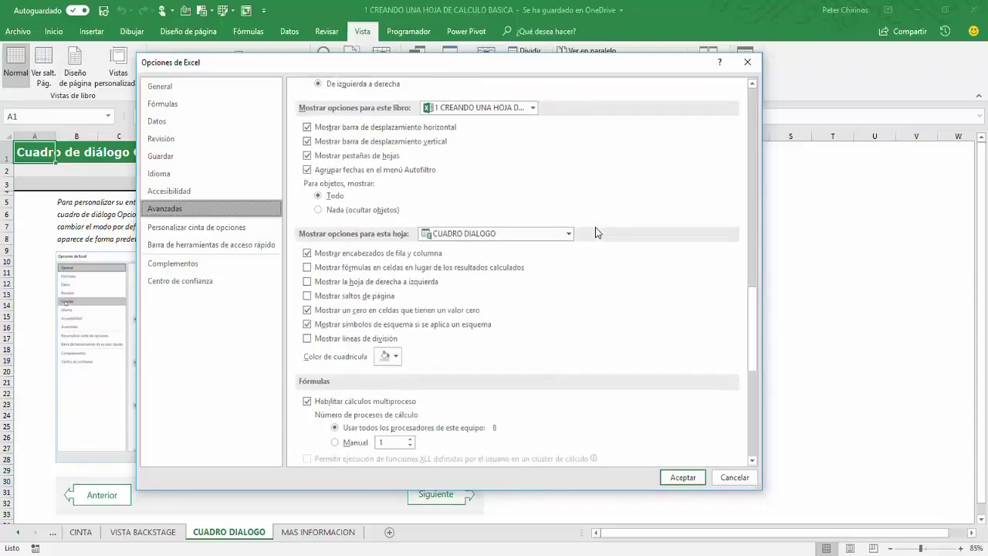
scroll(595, 231, "down", 10)
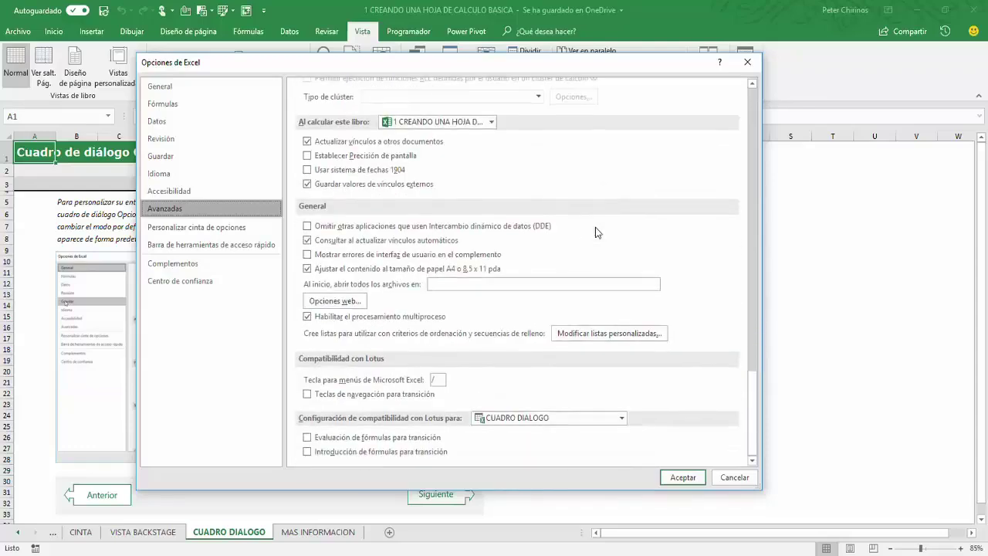
left_click(169, 228)
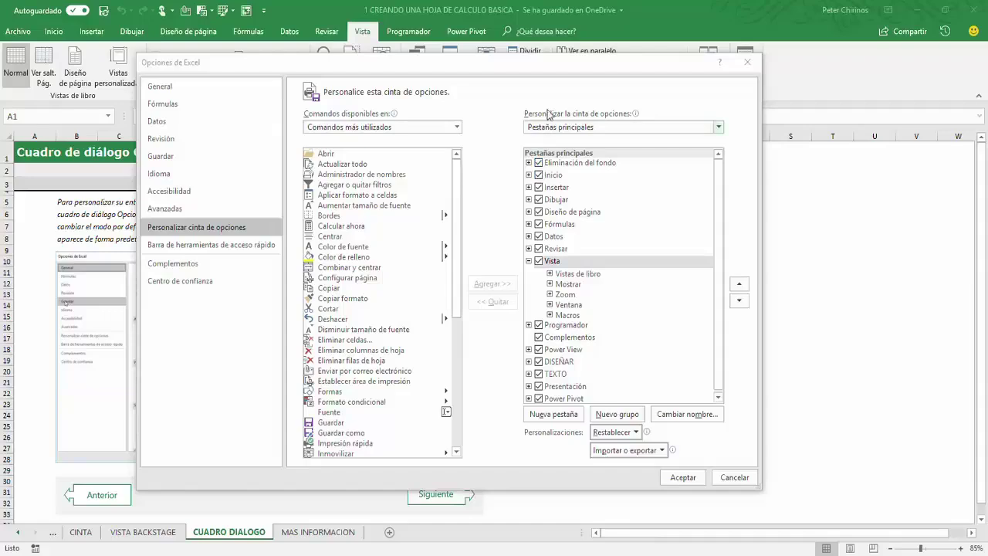
Step: Move the dialog down-left and view the Quick Access Toolbar commands such as Autoguardado and Guardar
mouse_move(545, 67)
left_mouse_down()
mouse_move(515, 116)
mouse_move(494, 121)
mouse_move(533, 63)
left_mouse_up()
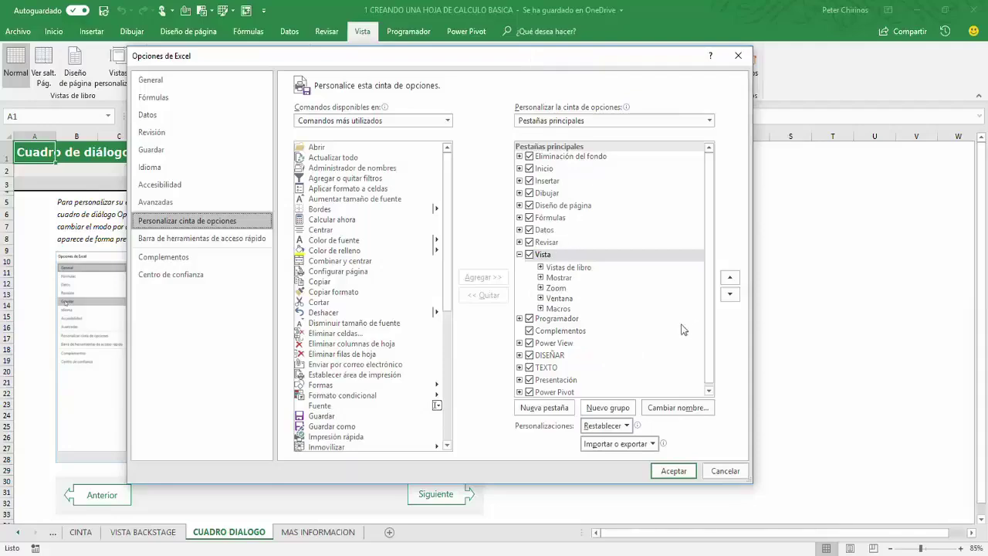
left_click(212, 241)
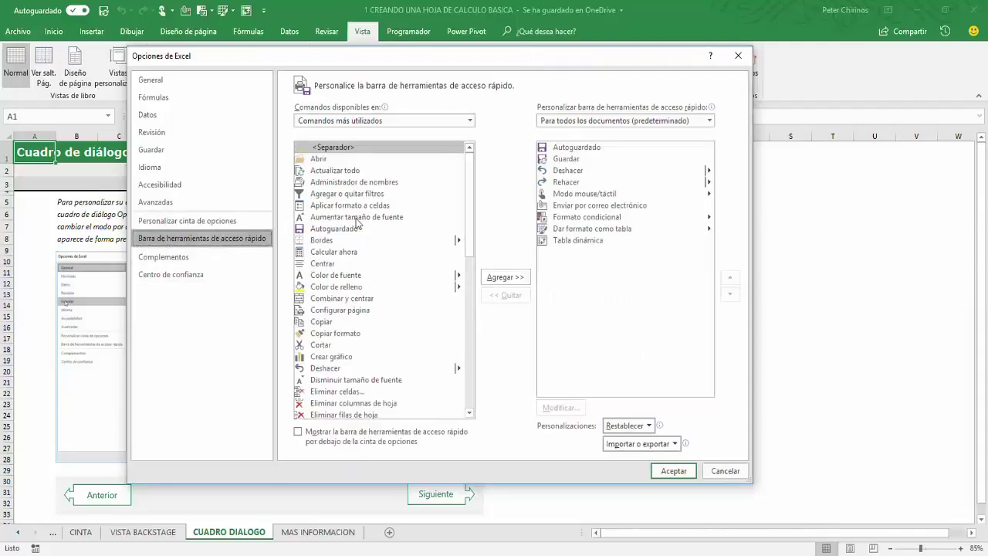
Step: On the Complementos page, switch Administrar to Complementos COM and press Ir
left_click(160, 266)
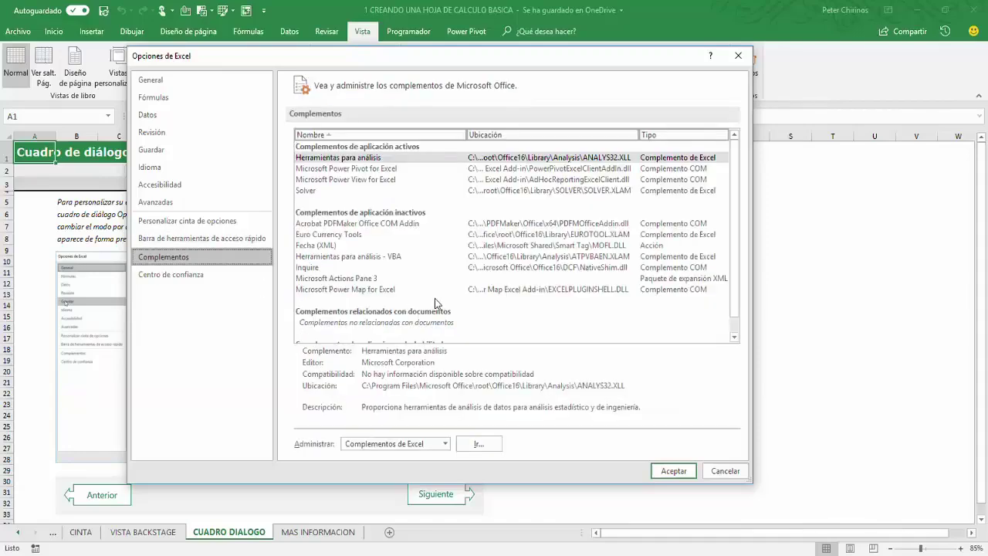
left_click(478, 443)
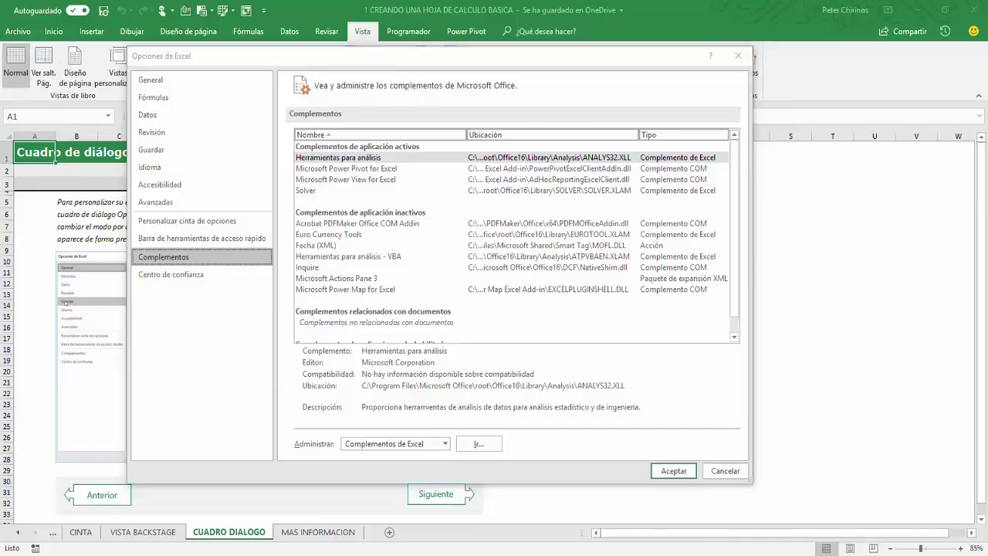
left_click(445, 443)
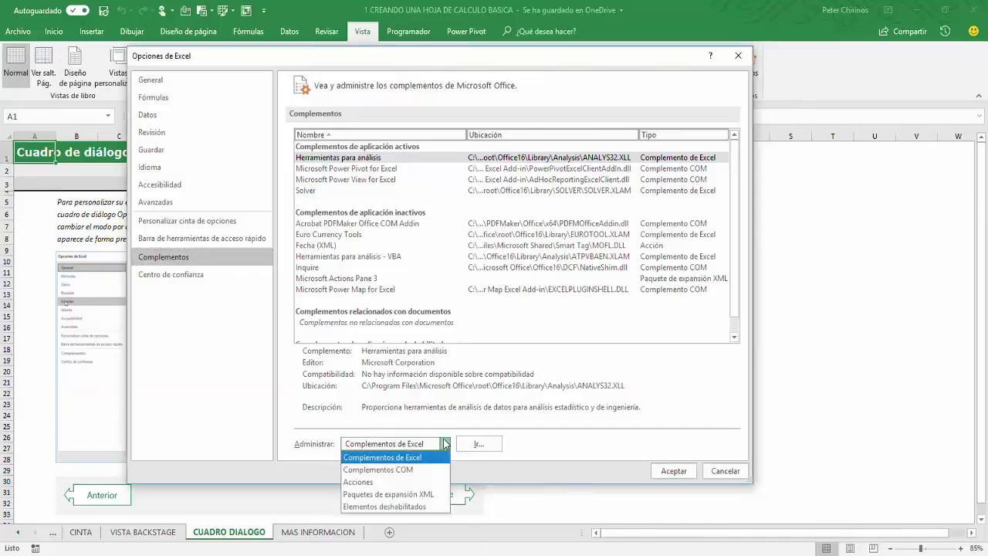
left_click(400, 470)
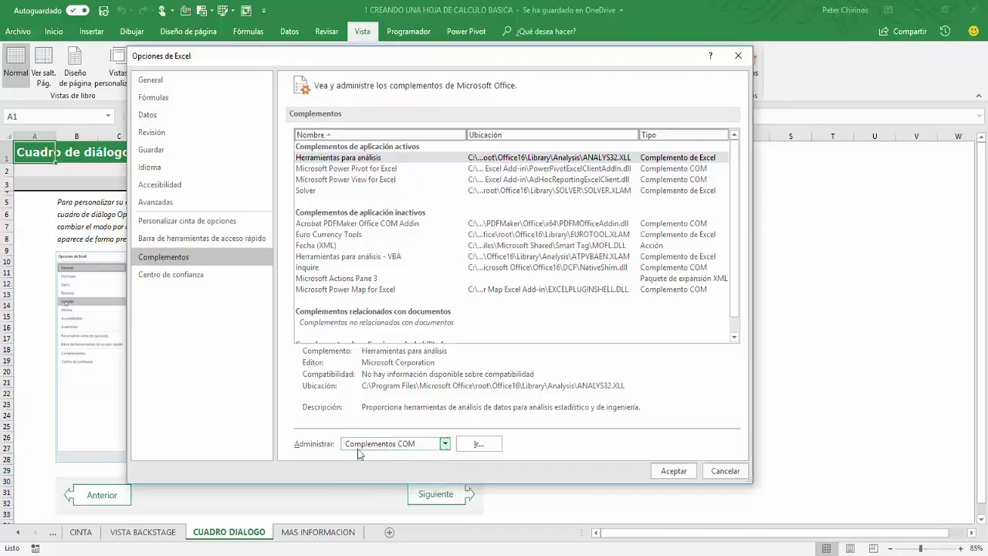
left_click(477, 447)
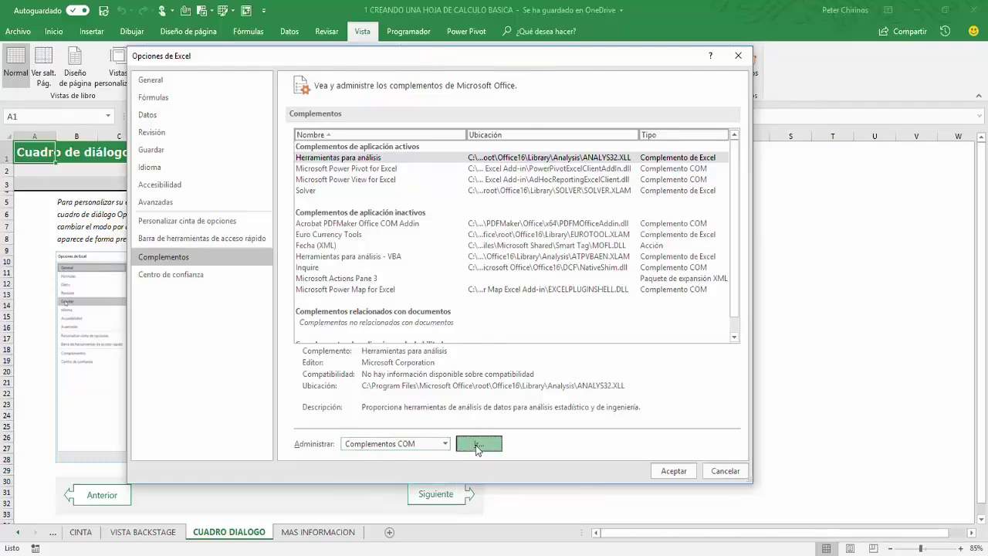
Step: Review the Power Map and Power View COM add-ins, then close with Aceptar
left_click_drag(315, 193, 425, 206)
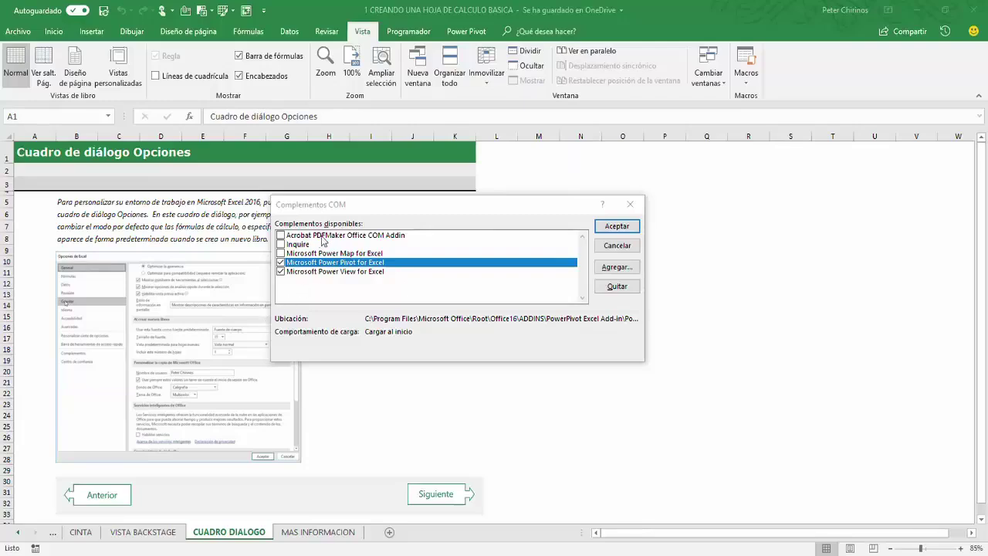
left_click(344, 263)
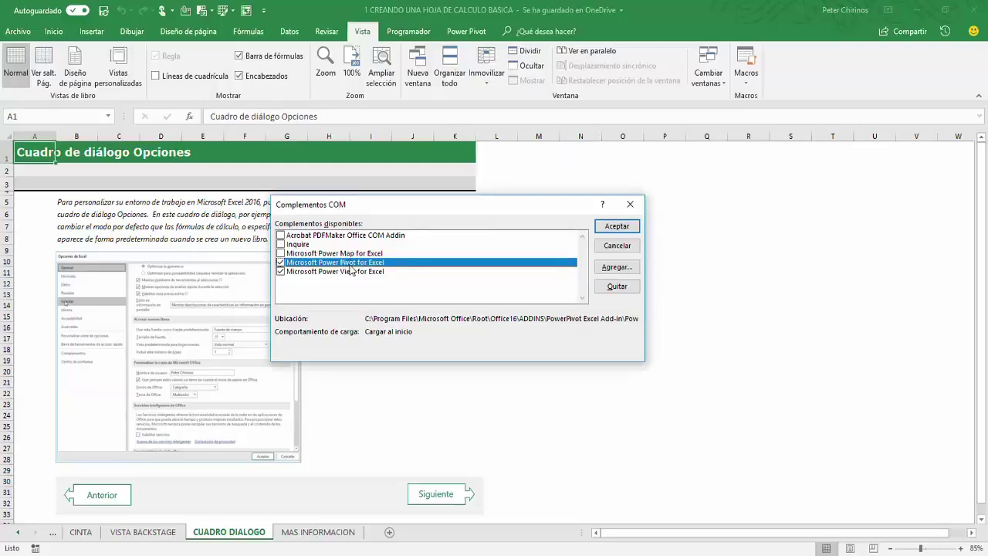
left_click(345, 272)
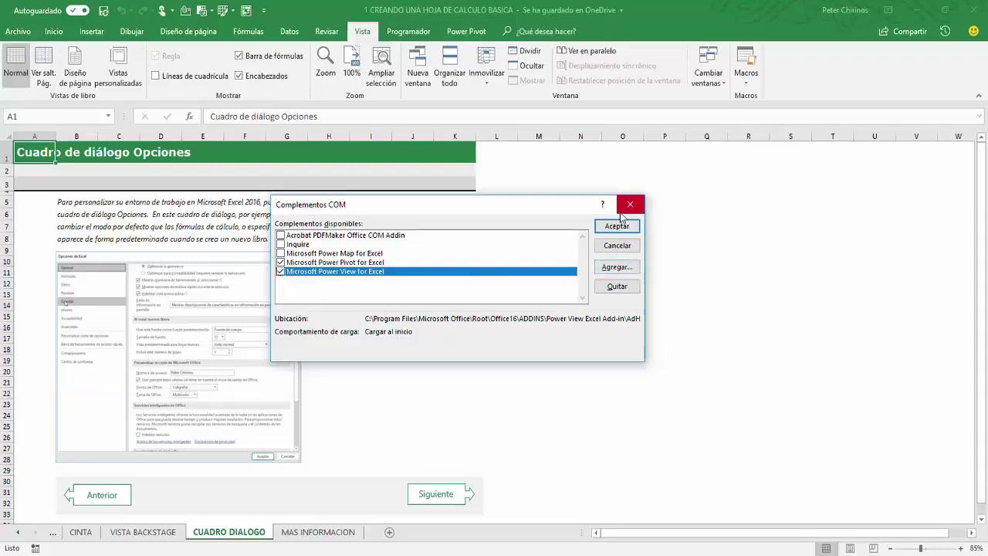
left_click(600, 227)
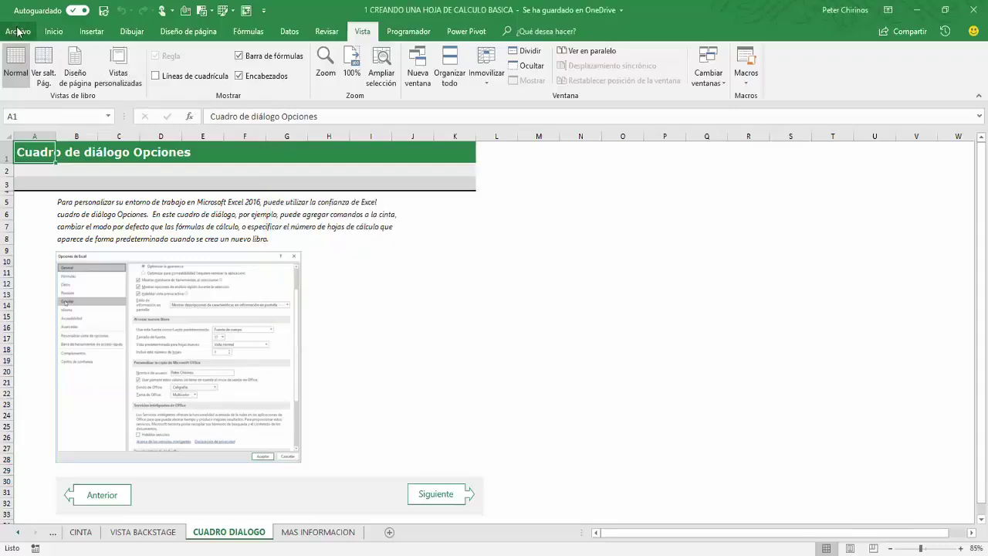
Step: Reopen Excel Options on Complementos, check the Administrar list, then go to Centro de confianza
left_click(16, 31)
left_click(33, 356)
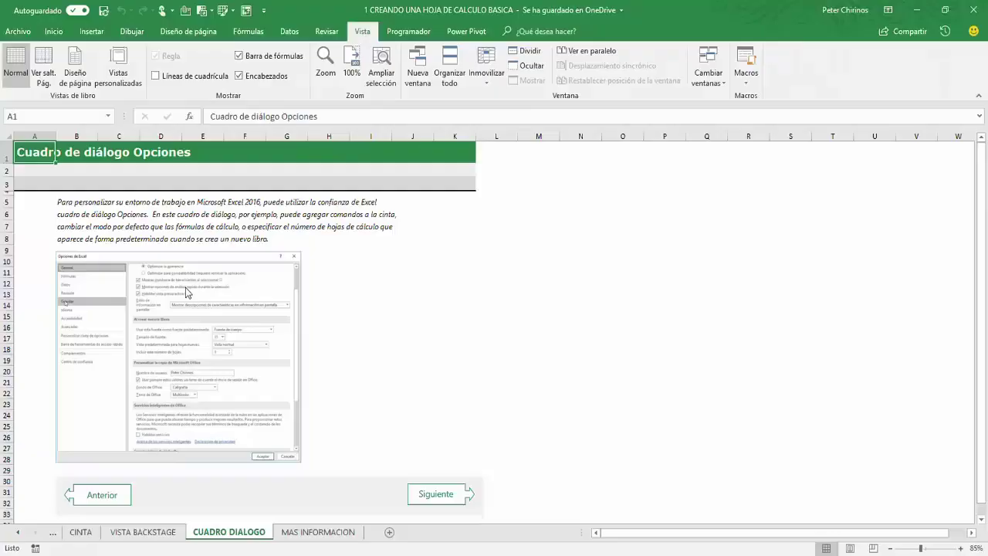
left_click(290, 270)
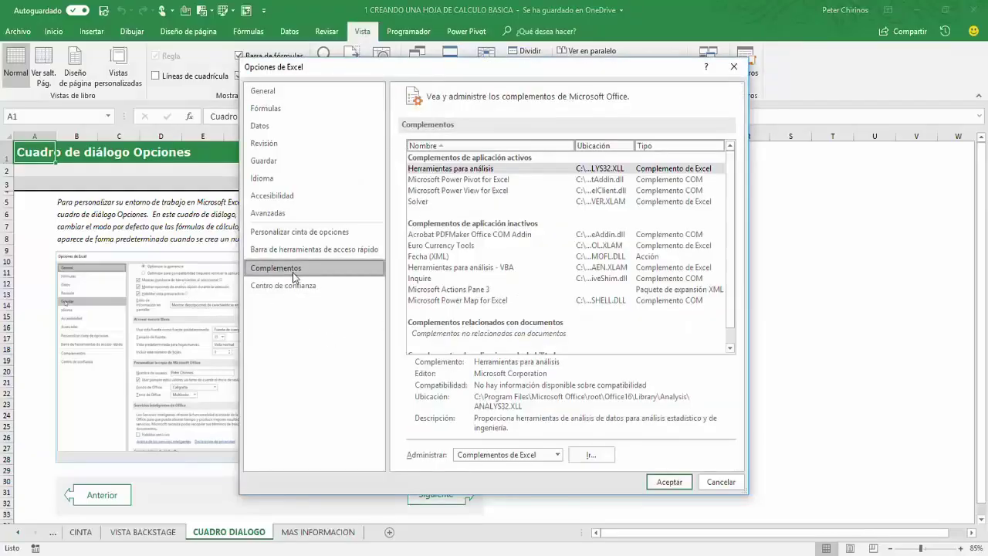
left_click_drag(731, 205, 729, 249)
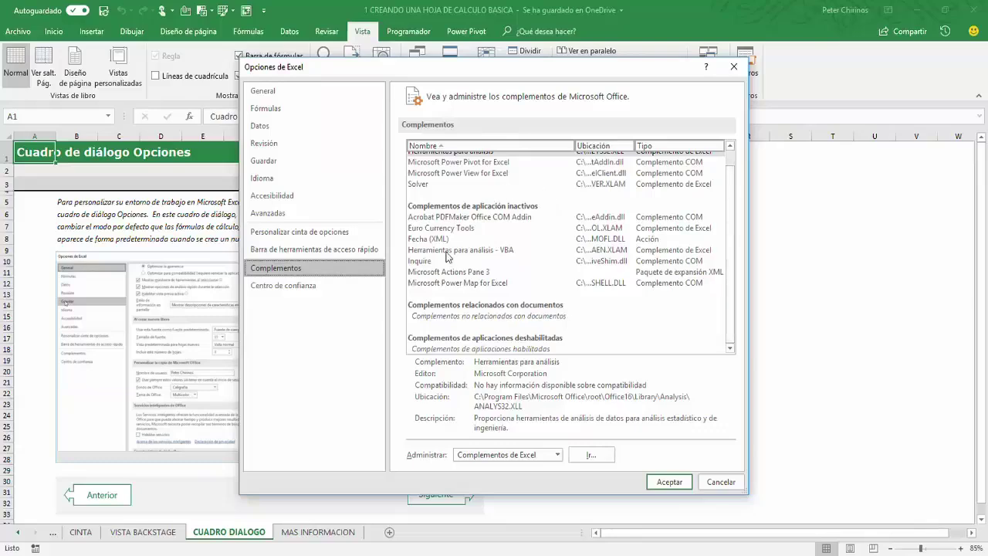
left_click(557, 455)
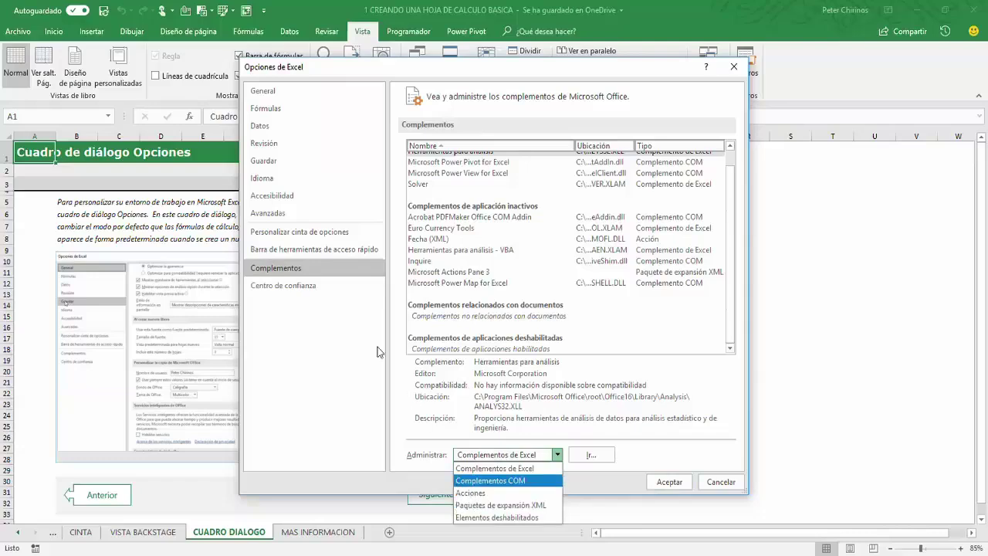
left_click(316, 287)
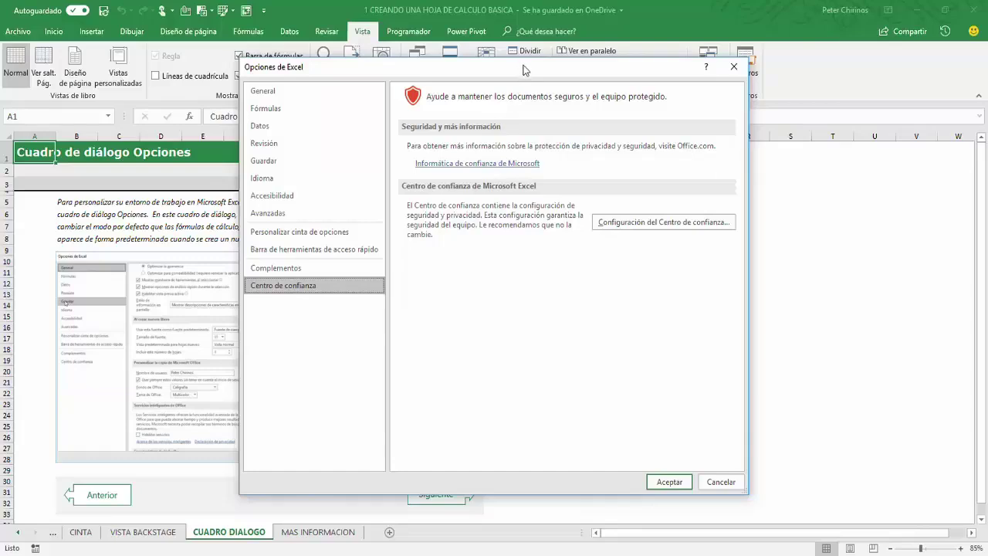
Step: Try Habilitar todas las macros in the Trust Center macro settings, then discard it
left_click_drag(522, 73, 479, 79)
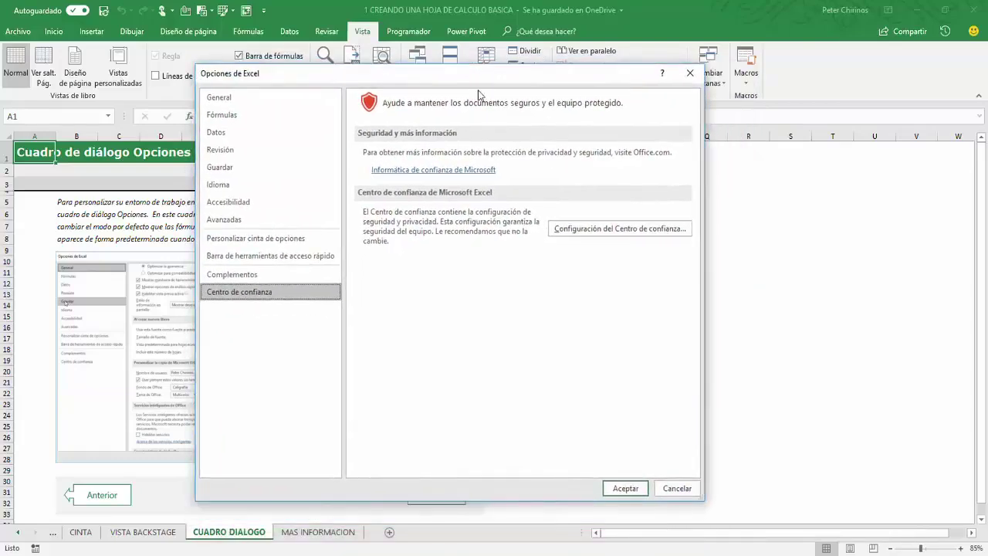
left_click(578, 231)
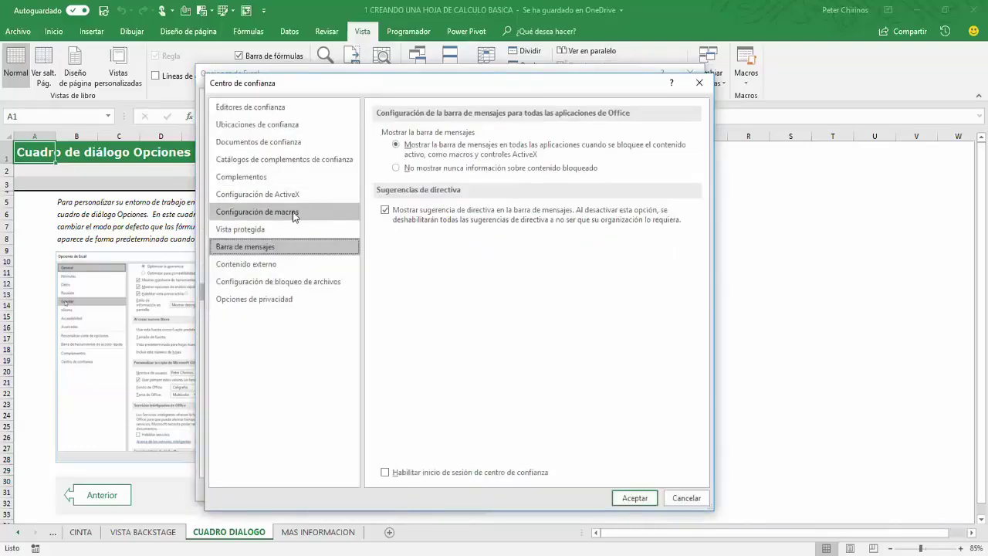
left_click(262, 214)
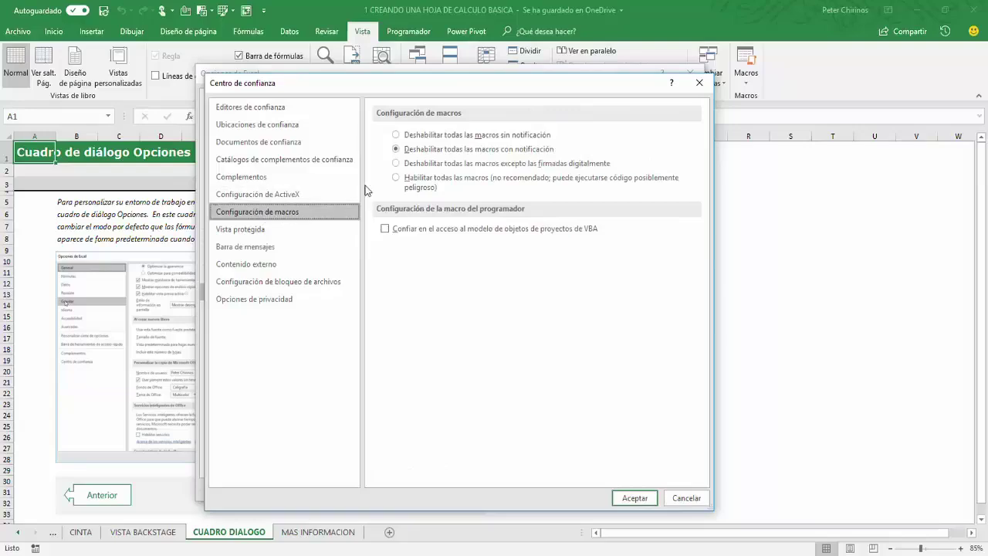
left_click(396, 179)
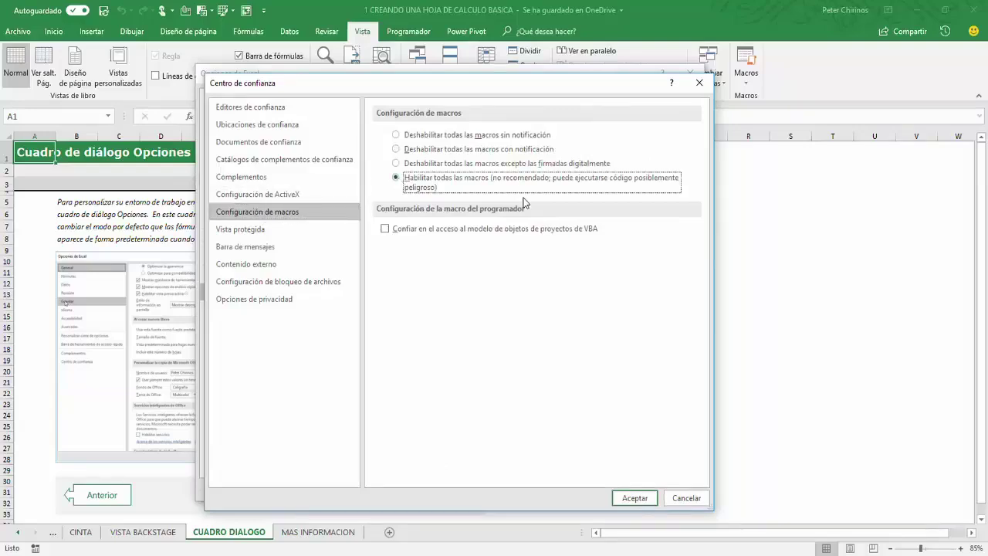
left_click(689, 500)
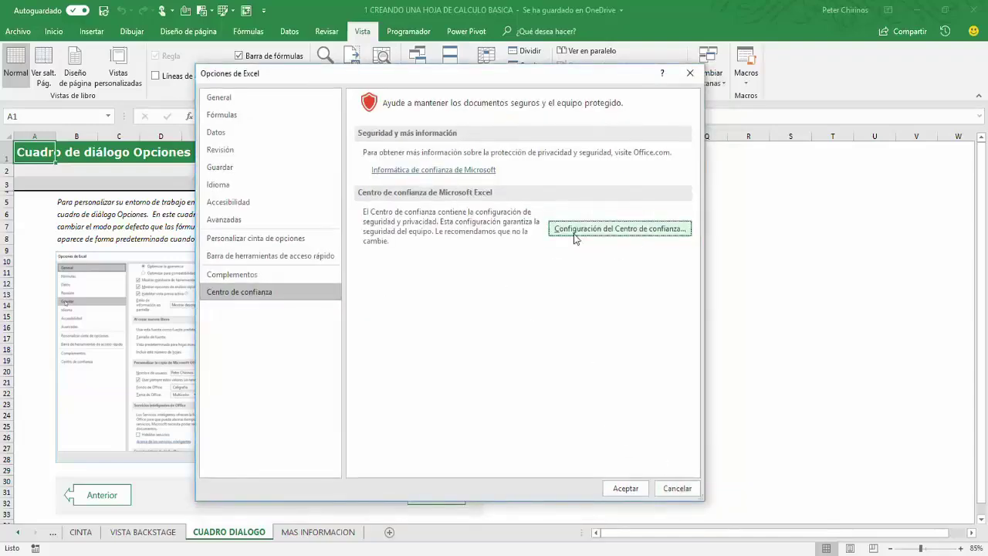
Step: Revisit the Trust Center macro option, cancel it, and close Excel Options without changes
left_click(622, 230)
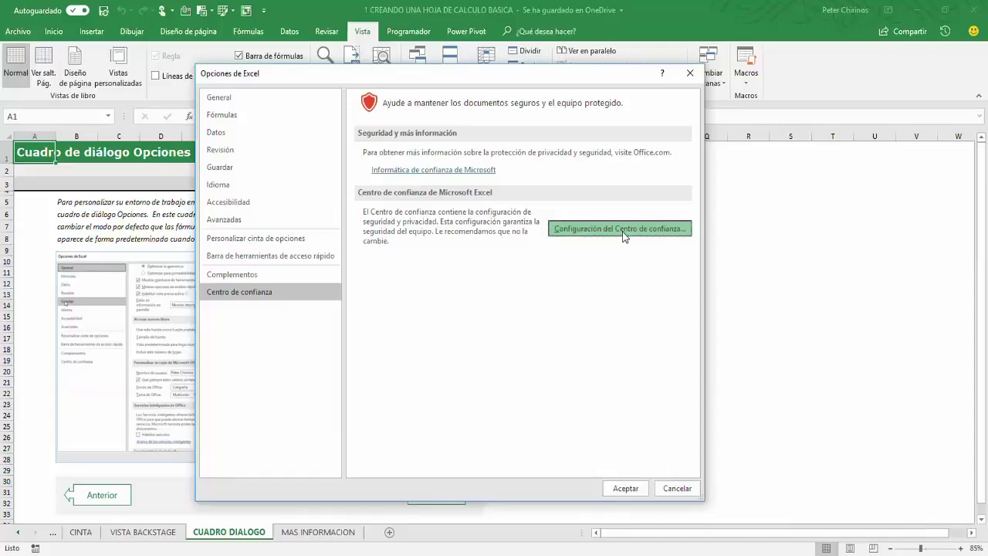
left_click_drag(478, 91, 467, 88)
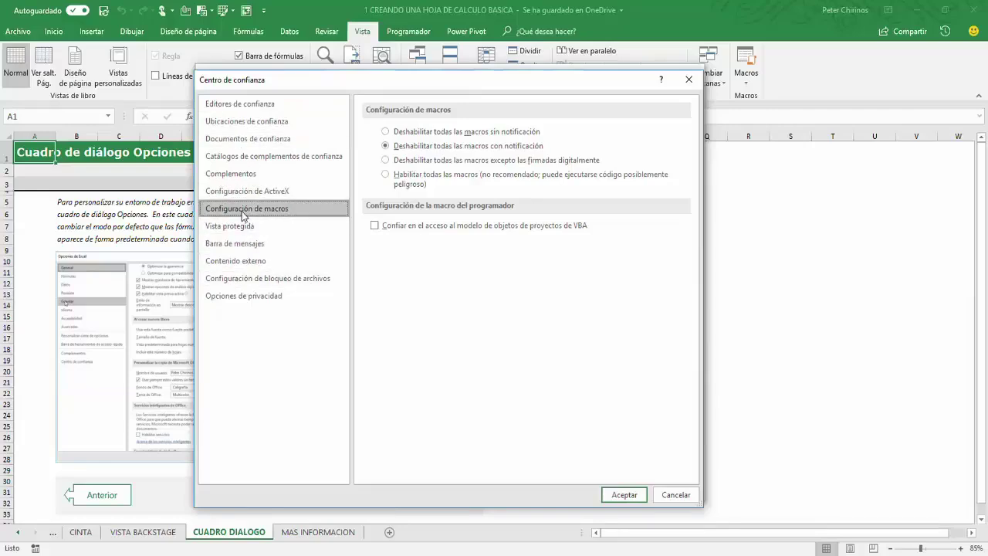
left_click(400, 181)
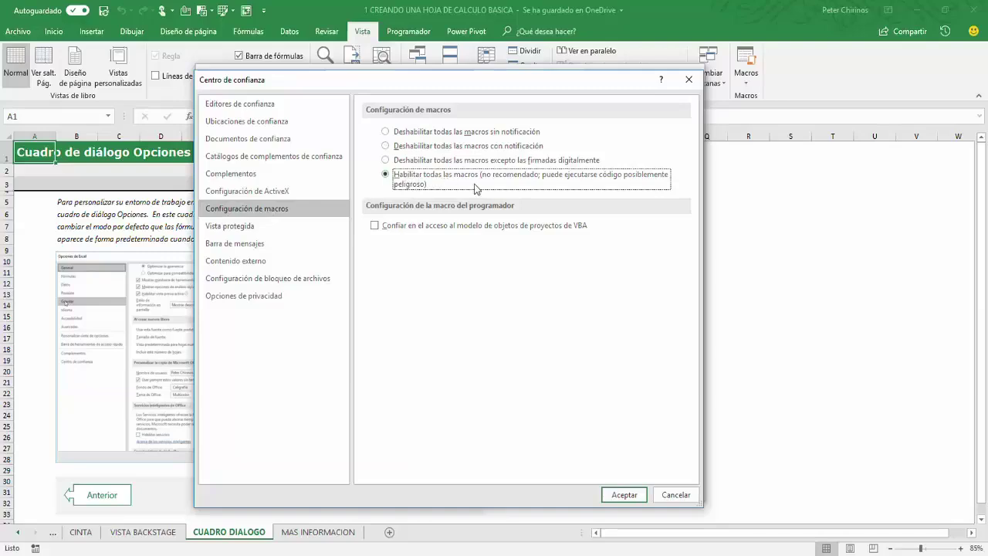
left_click(678, 495)
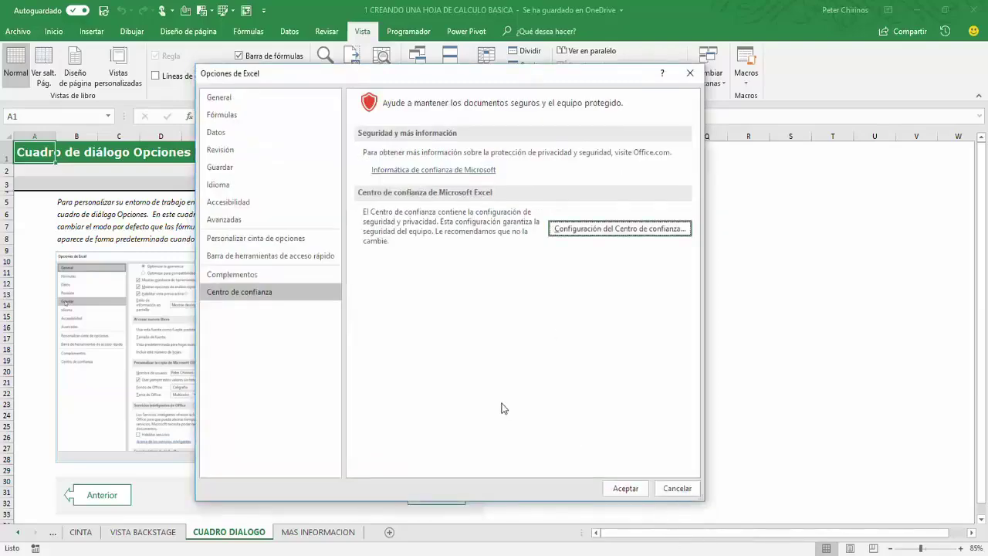
left_click(677, 487)
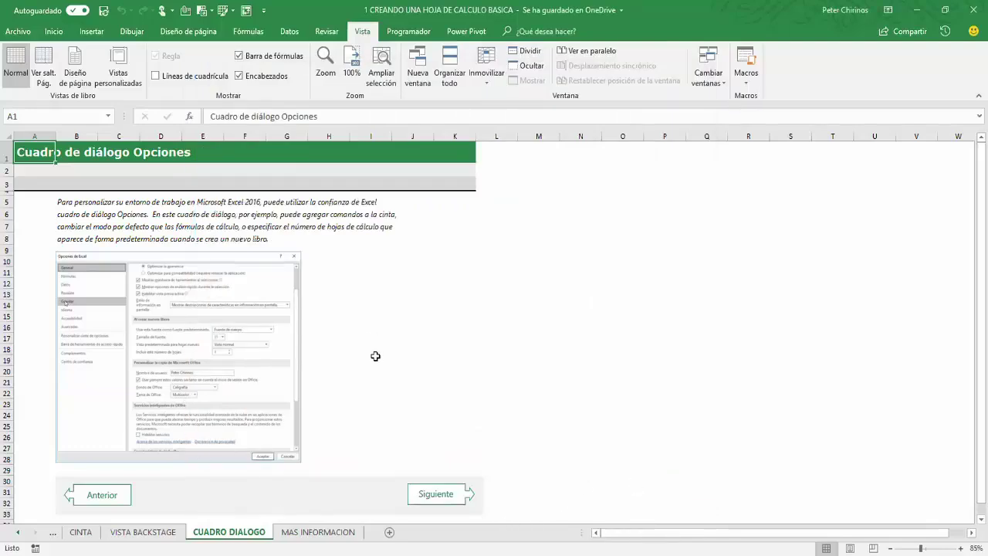
Step: Move to the MAS INFORMACION contact sheet via Siguiente and select cell J3
left_click(426, 495)
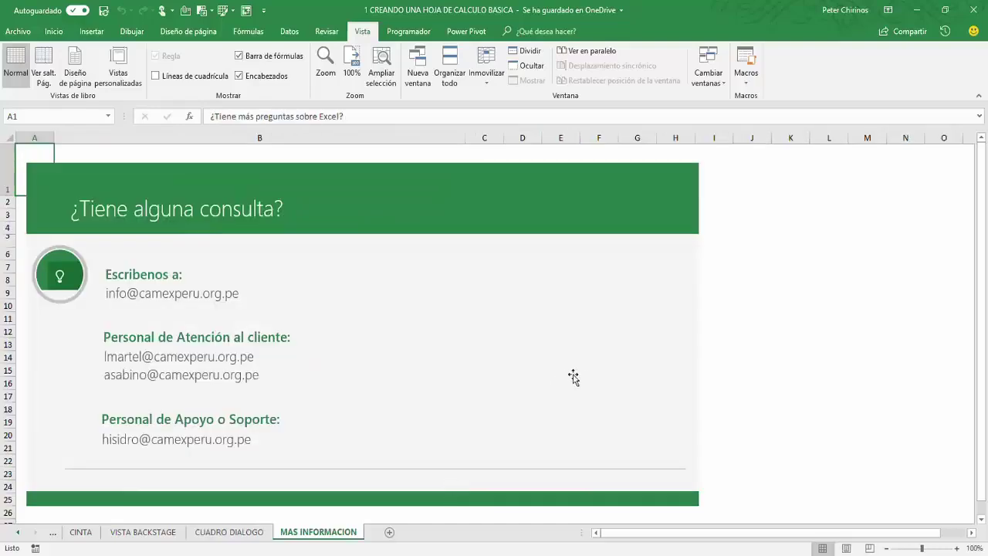
left_click(748, 217)
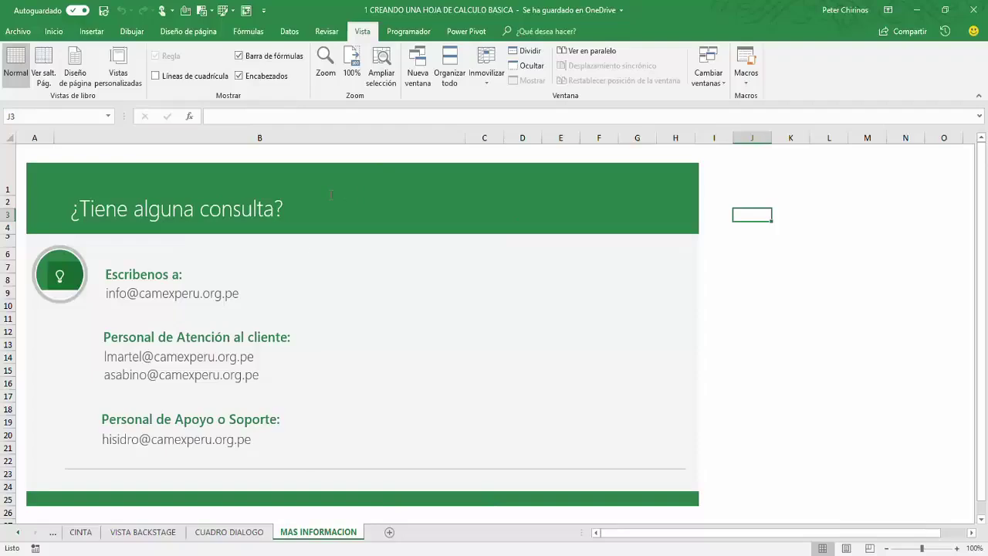
Step: Jump to the CONTENIDO sheet from the Activar sheet list and select cell M6
right_click(19, 538)
left_click(48, 359)
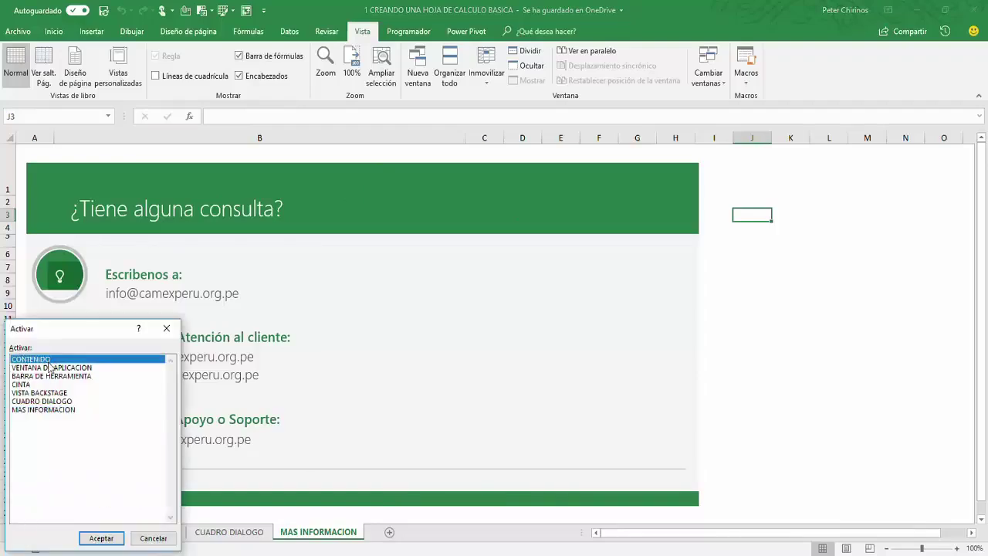
left_click(108, 538)
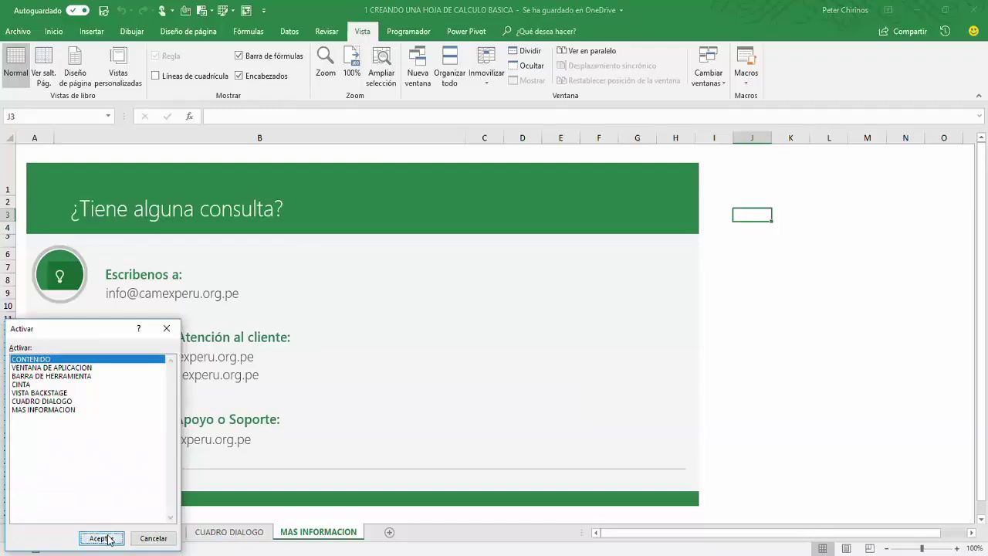
left_click(812, 255)
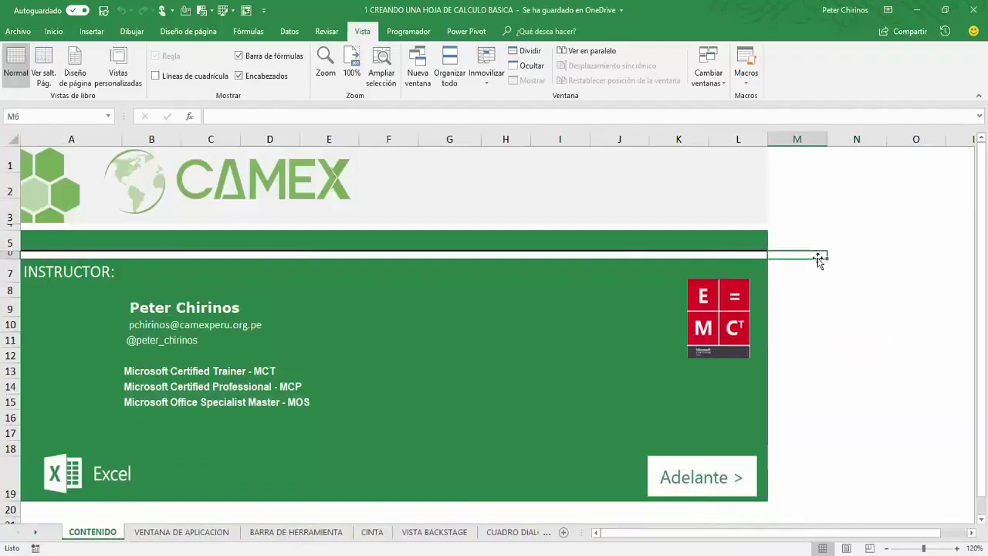